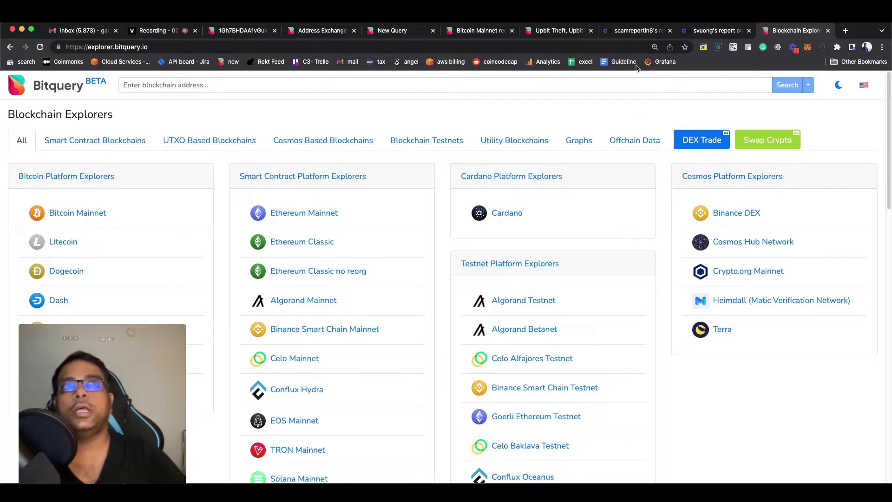
From the investment/romance scam report, open the chainabuse logo's home page in a new tab
left_click(679, 33)
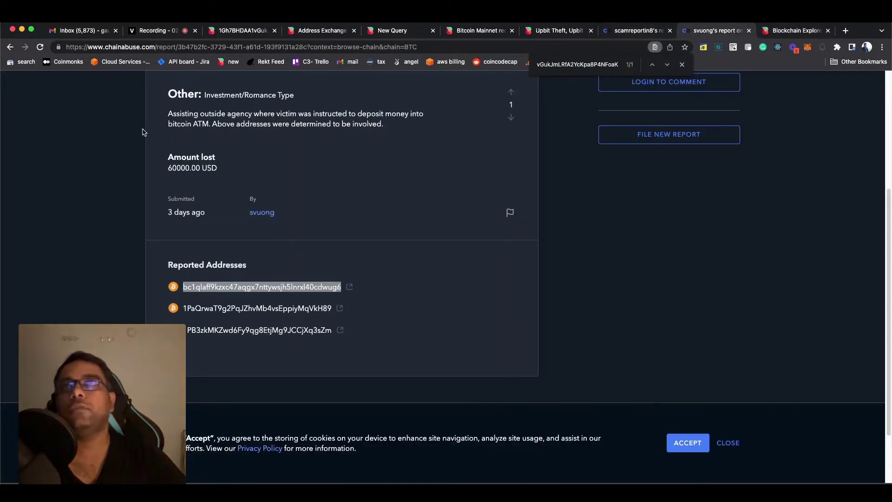
scroll(145, 133, "up", 5)
right_click(80, 97)
left_click(93, 100)
left_click(722, 33)
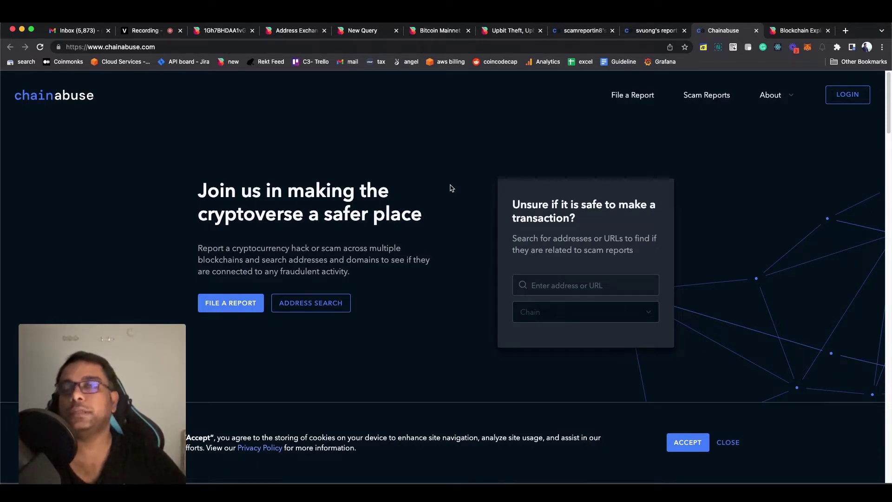
Review the Bitcoin phishing and investment/romance scam report tabs, then return to the home page
left_click(579, 34)
scroll(394, 216, "down", 5)
left_click(643, 31)
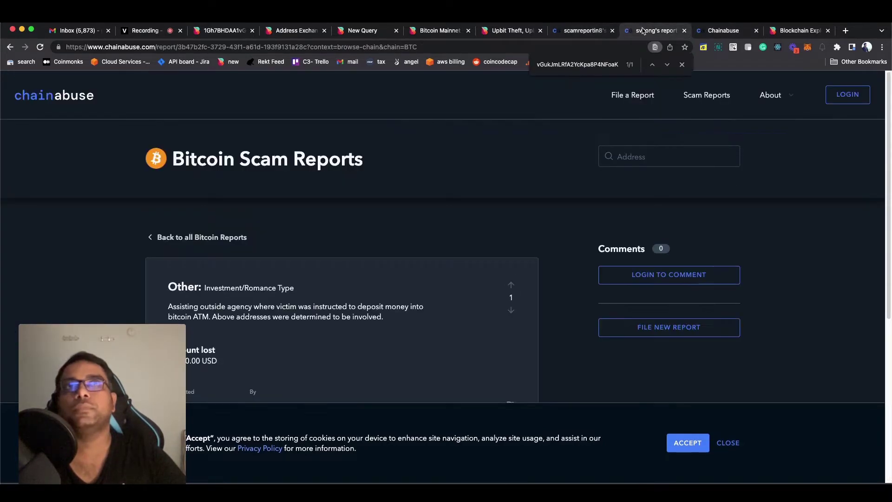
scroll(185, 218, "down", 4)
scroll(167, 148, "up", 4)
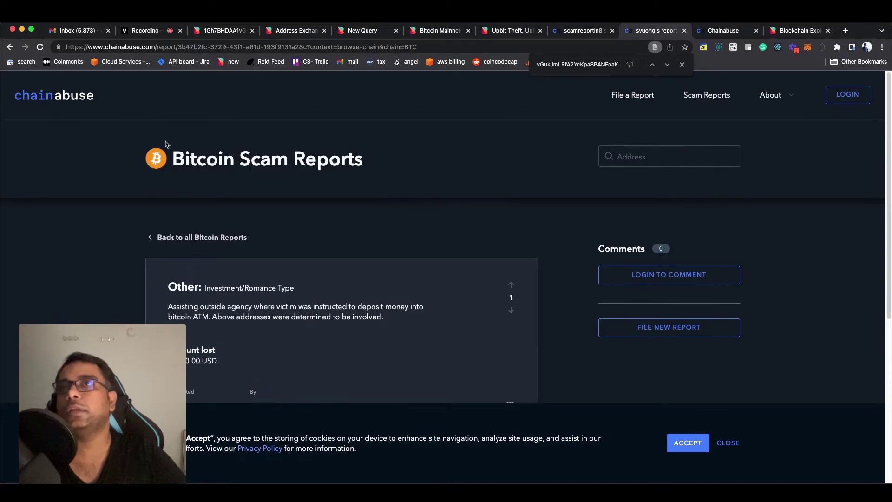
left_click(716, 30)
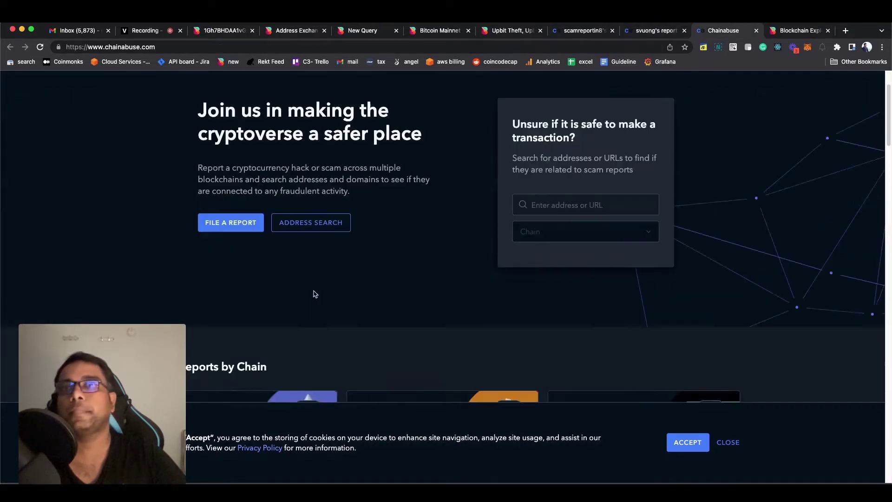
scroll(372, 207, "down", 10)
scroll(465, 218, "up", 5)
Open the Bitcoin scam reports list and pick the 'Other: Fake crypto giveaway' report
left_click(474, 223)
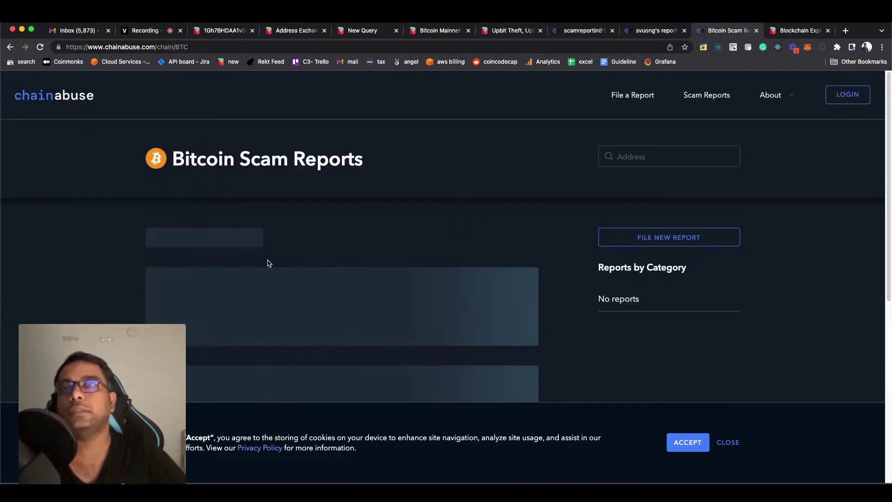
scroll(143, 283, "down", 7)
scroll(141, 276, "up", 4)
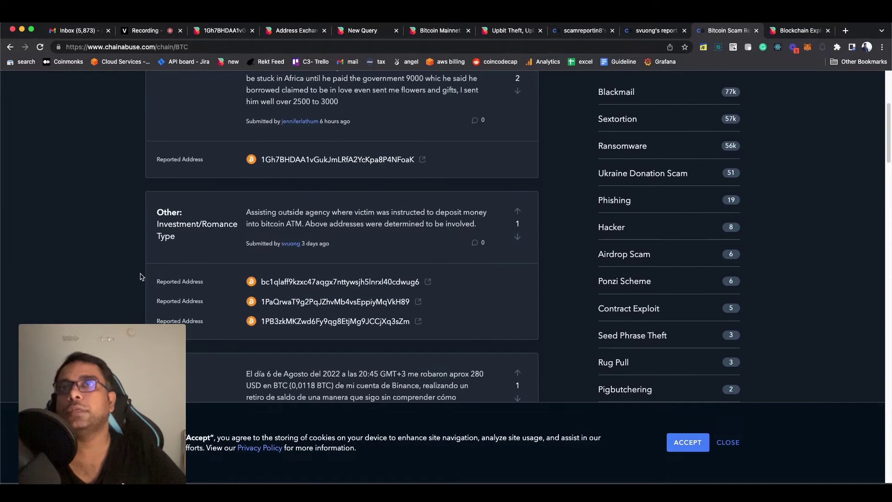
scroll(142, 277, "up", 5)
scroll(141, 276, "down", 12)
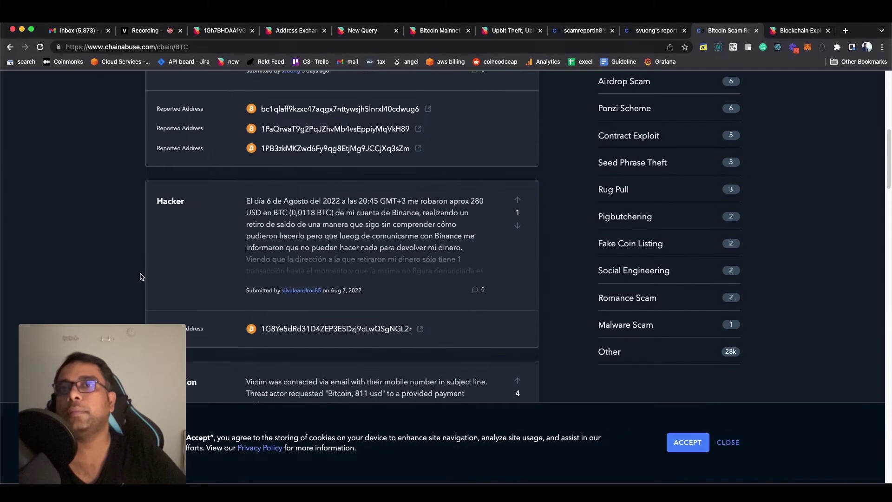
scroll(262, 209, "down", 5)
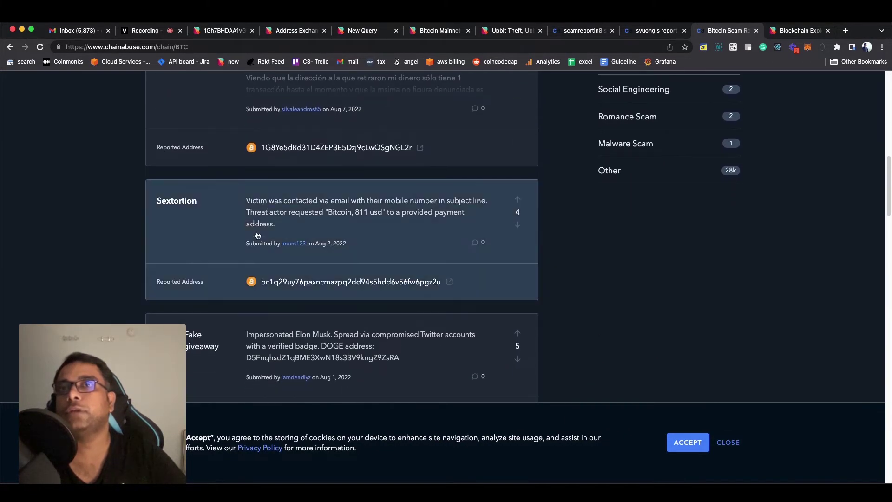
left_click(286, 261)
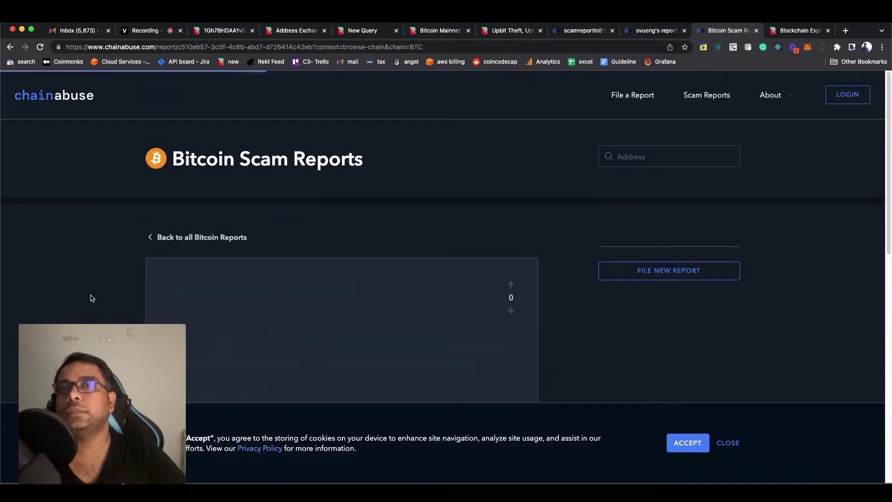
Highlight 'Fake crypto giveaway' and read past the evidence to the reported ETH and BTC addresses and fabsinc.com
scroll(90, 299, "down", 8)
scroll(90, 298, "up", 6)
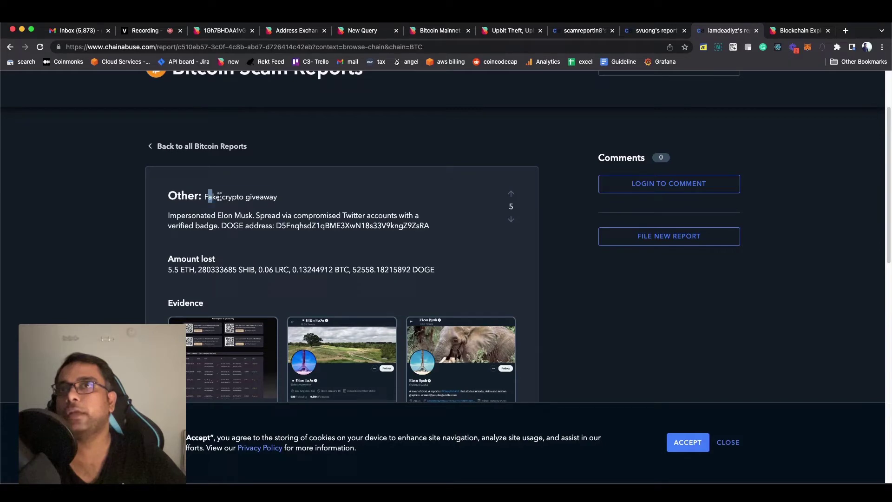
left_click_drag(209, 197, 275, 204)
scroll(115, 262, "down", 8)
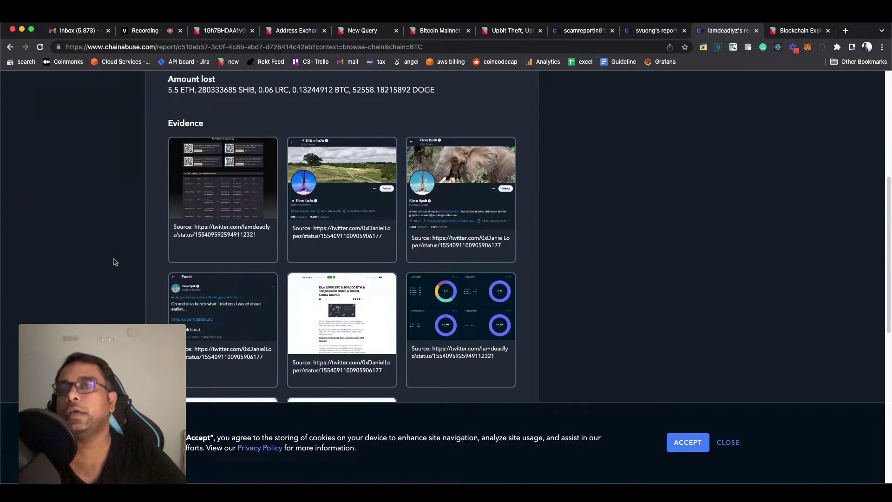
scroll(115, 262, "up", 5)
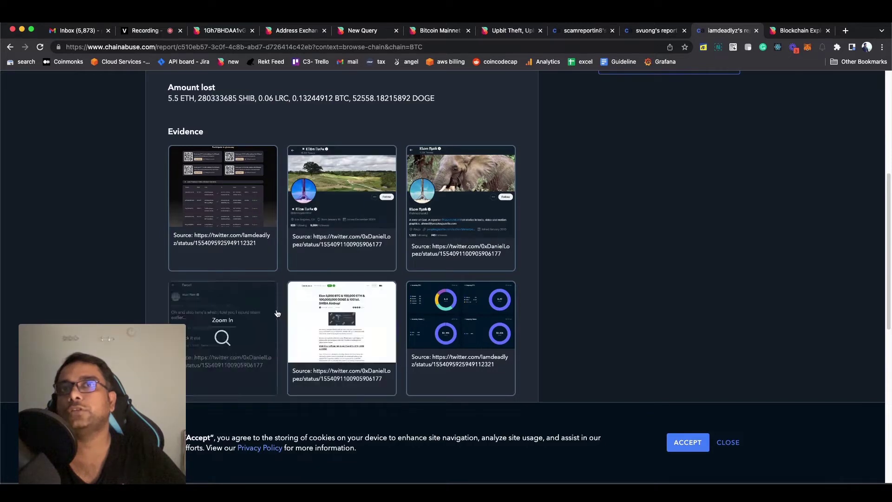
scroll(373, 268, "down", 6)
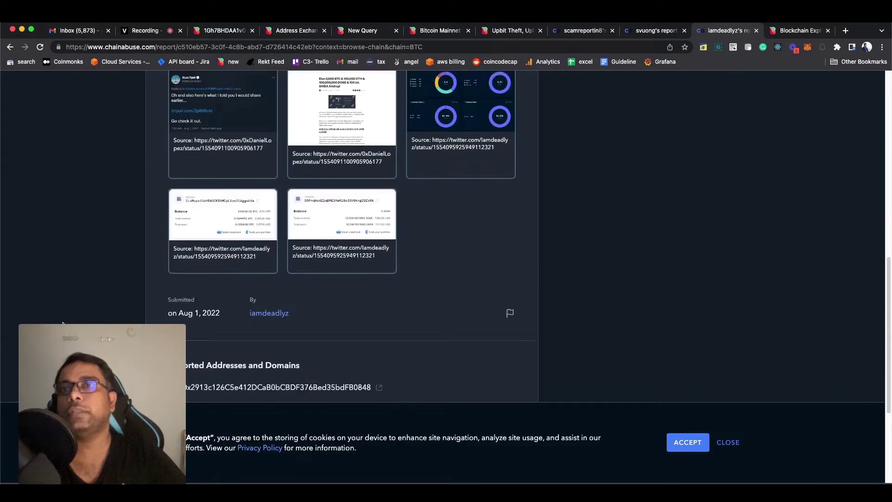
scroll(62, 324, "up", 3)
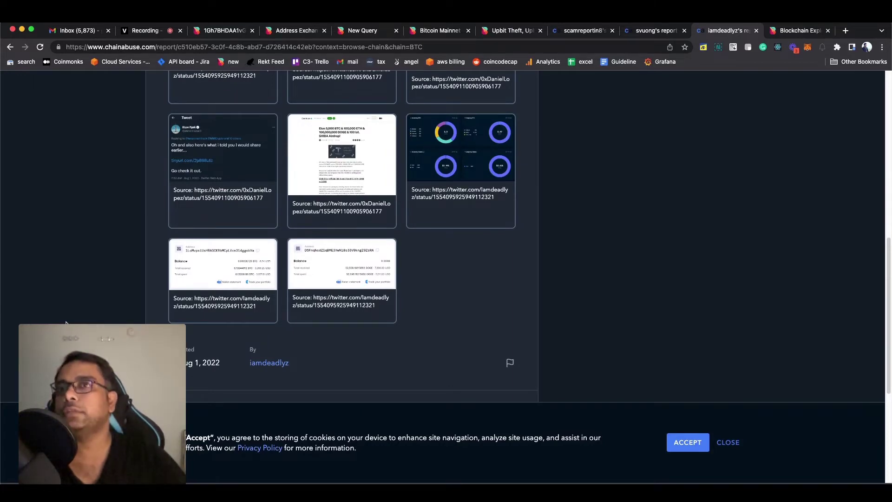
scroll(65, 323, "up", 1)
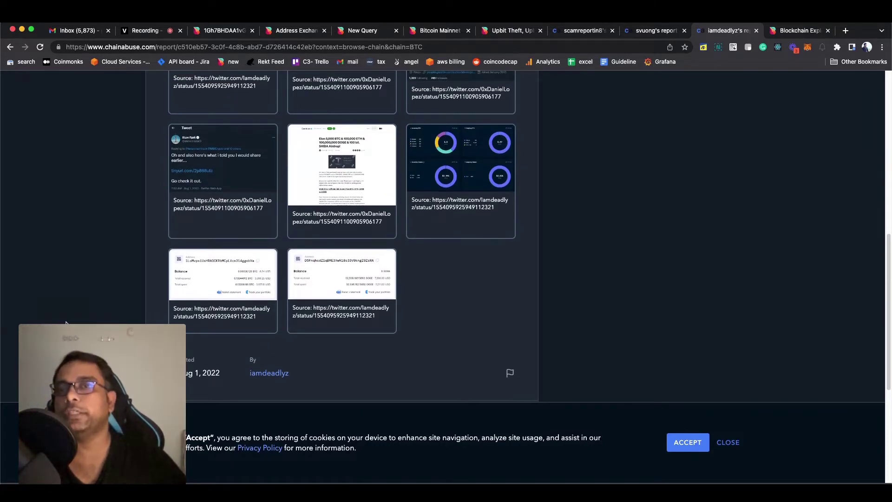
scroll(66, 324, "down", 5)
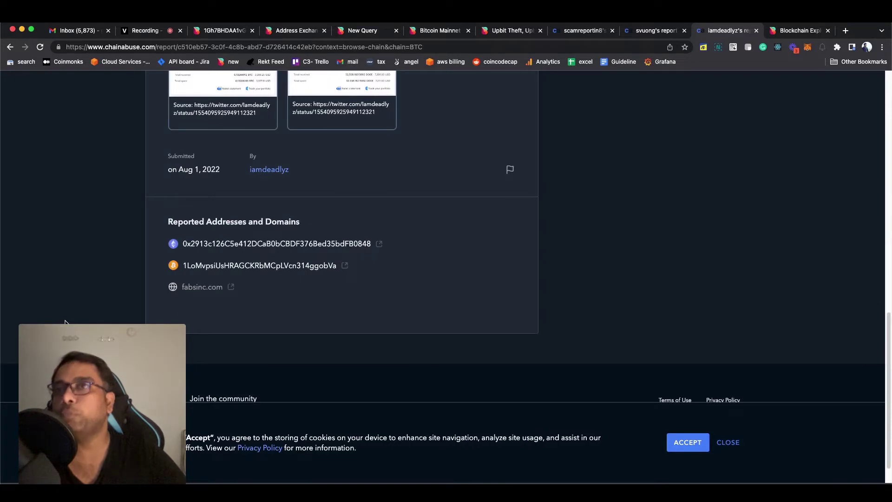
scroll(65, 324, "down", 1)
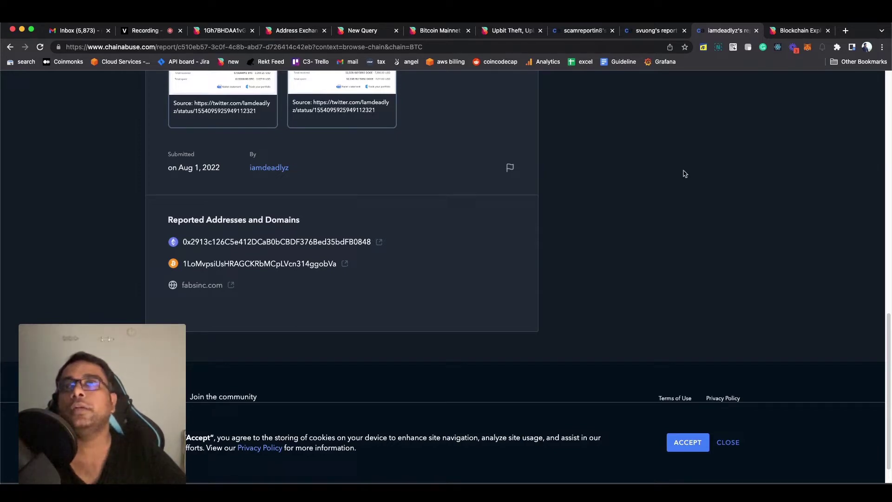
Select and copy the report's reported BTC address, then go back to the Bitquery Money Flow tab
scroll(389, 240, "up", 10)
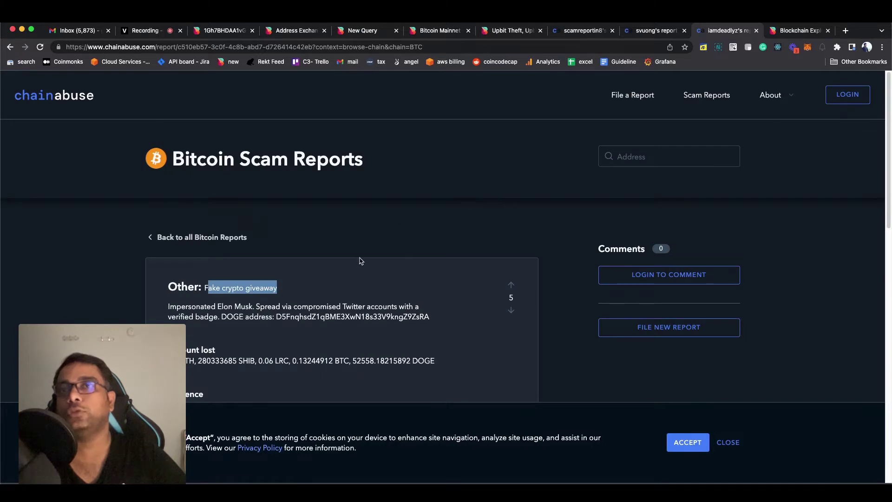
scroll(279, 167, "down", 4)
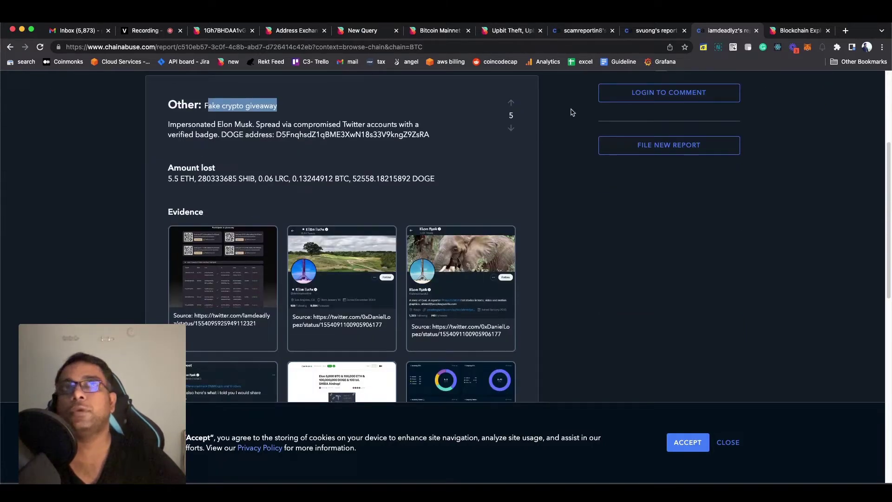
scroll(440, 201, "down", 6)
scroll(440, 201, "down", 3)
double_click(244, 307)
key("super+c")
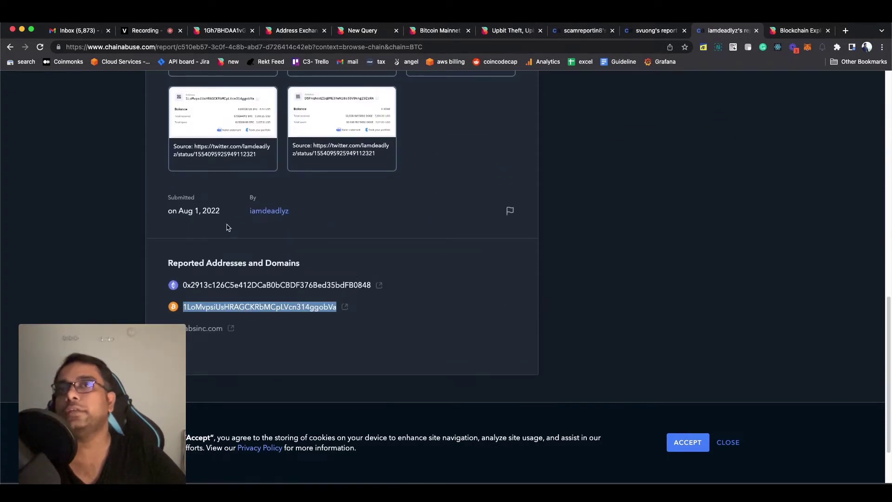
scroll(226, 230, "up", 8)
scroll(160, 263, "down", 9)
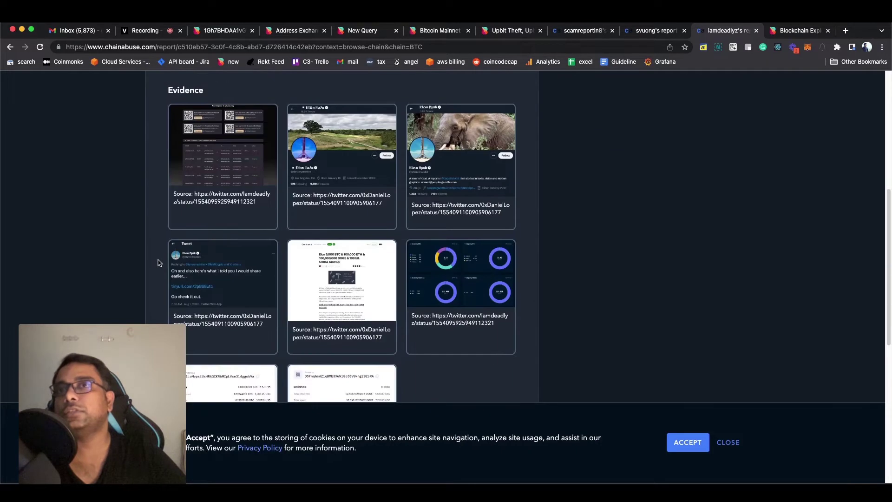
left_click(205, 32)
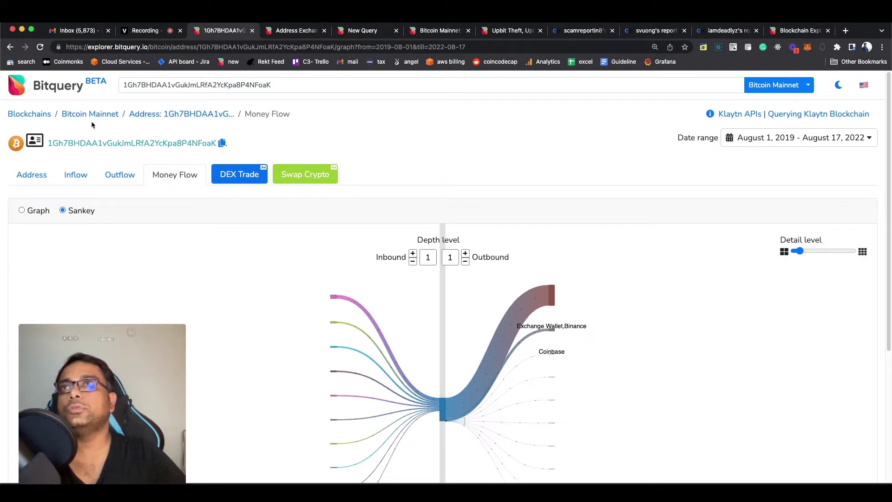
Open the Blockchain Explorers overview in a new tab and dismiss its popup card
right_click(39, 121)
left_click(56, 124)
left_click(272, 30)
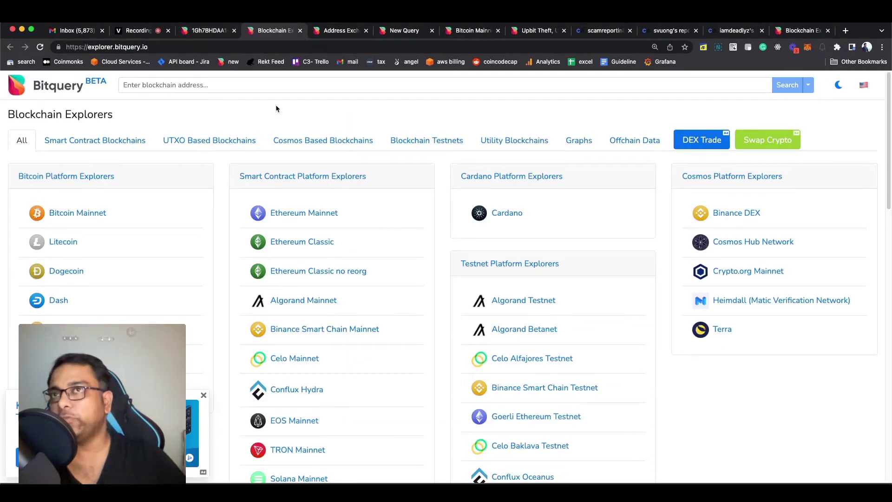
left_click(203, 395)
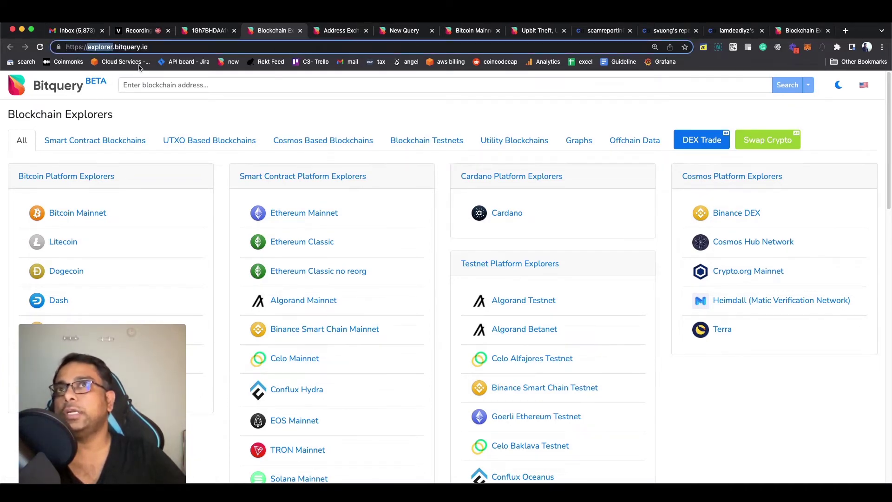
left_click(318, 89)
left_click(159, 189)
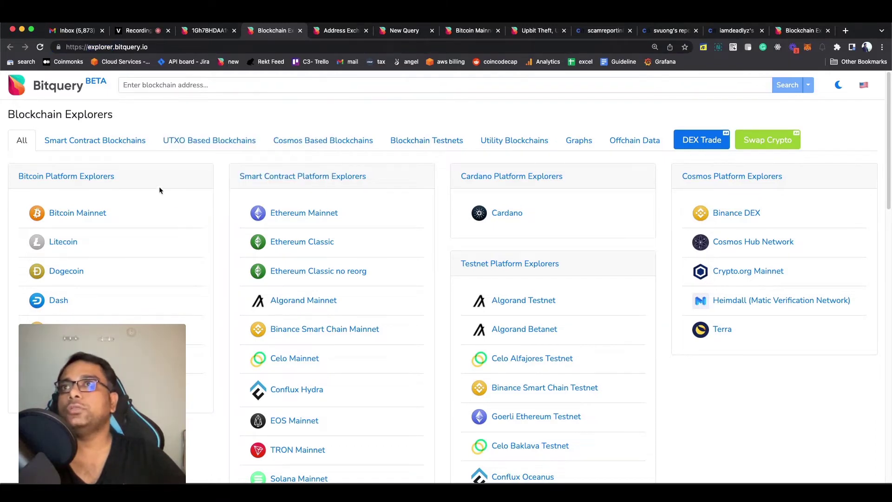
Search Bitcoin Mainnet for the copied reported BTC address
left_click(76, 213)
left_click(212, 83)
key("super+v")
key("Return")
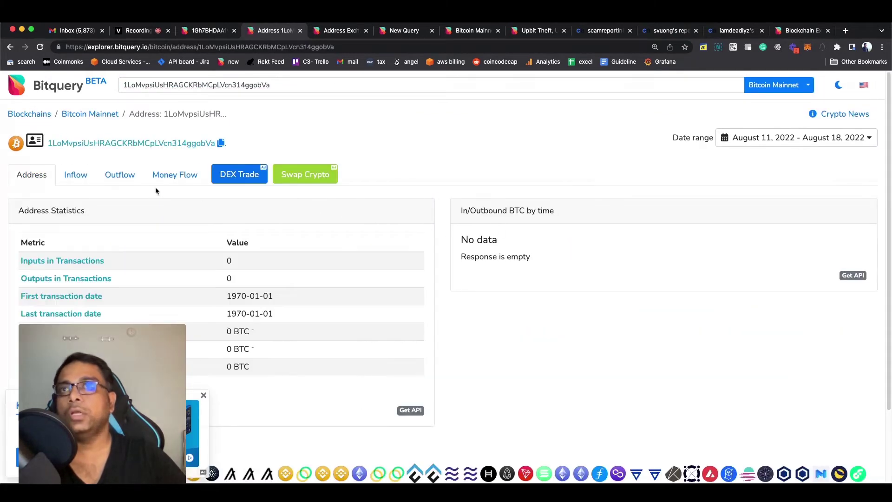
Open the reported address's Money Flow view
left_click(172, 178)
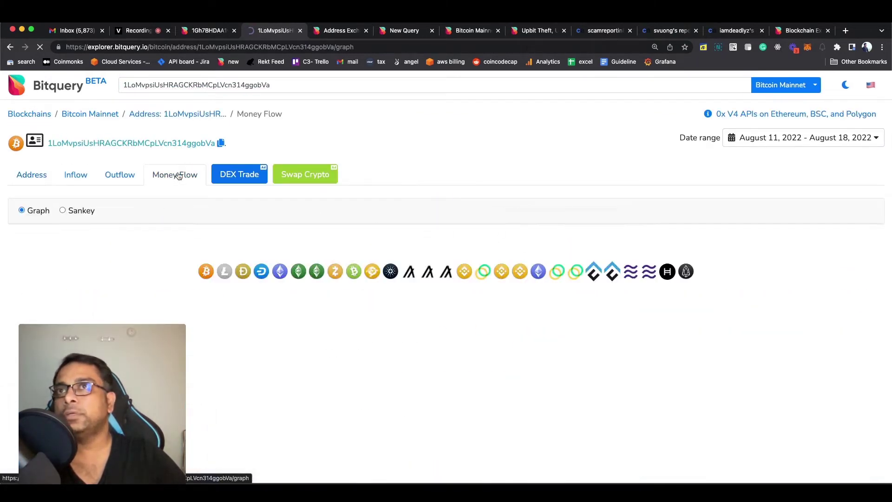
scroll(525, 195, "down", 2)
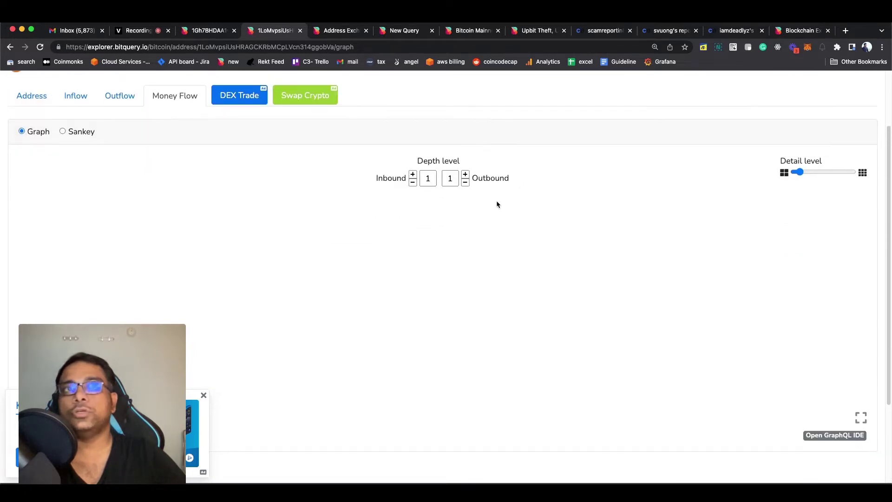
scroll(743, 140, "up", 2)
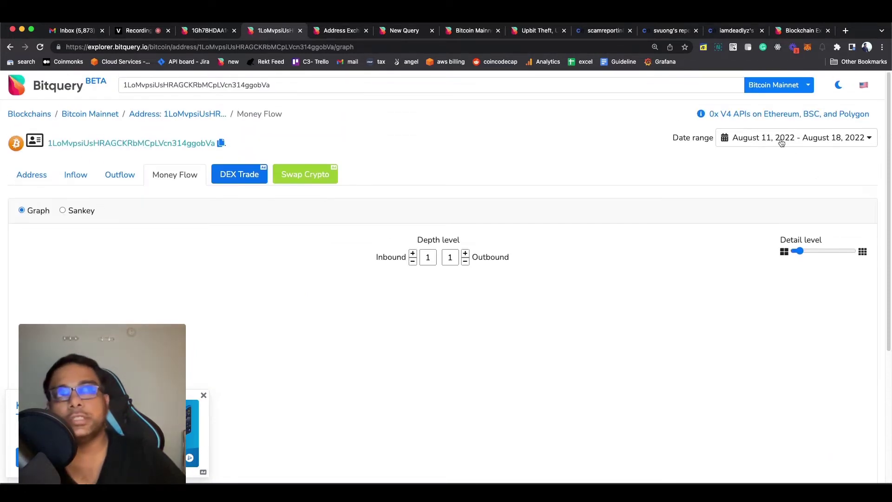
Set the Money Flow date range to August 1, 2021 – August 17, 2022
left_click(782, 142)
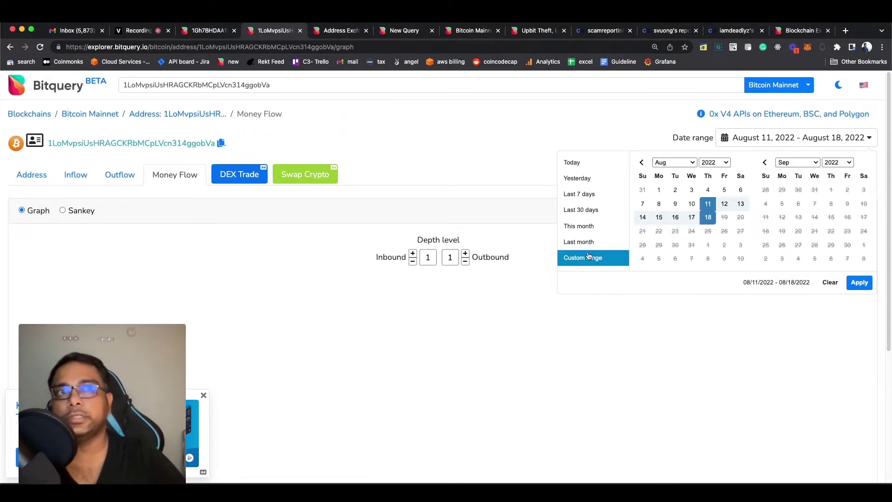
left_click(715, 162)
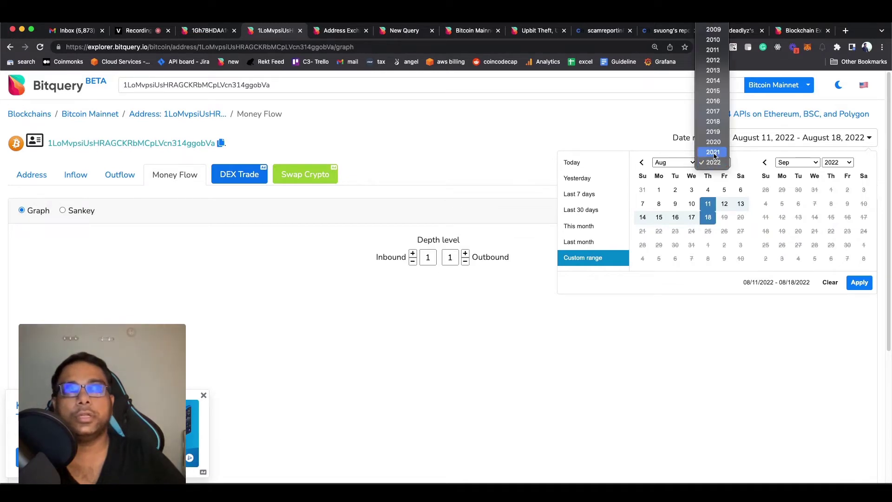
left_click(715, 151)
left_click(642, 203)
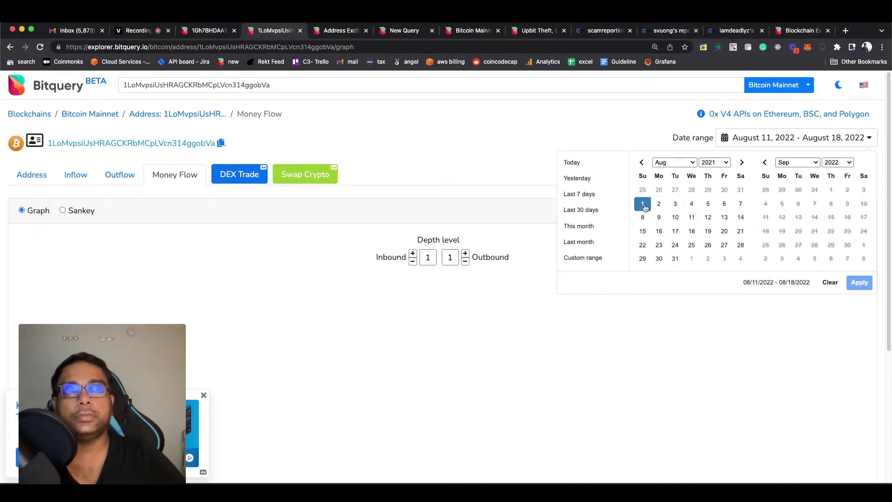
left_click(836, 162)
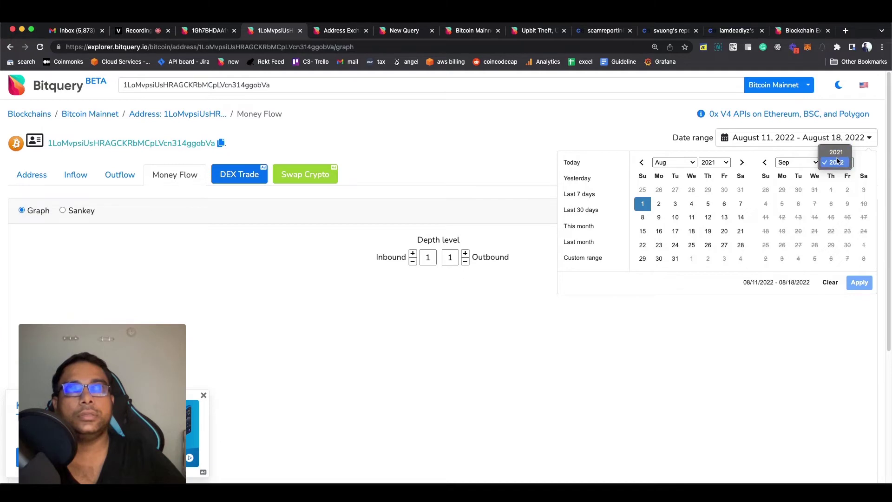
left_click(790, 165)
left_click(789, 150)
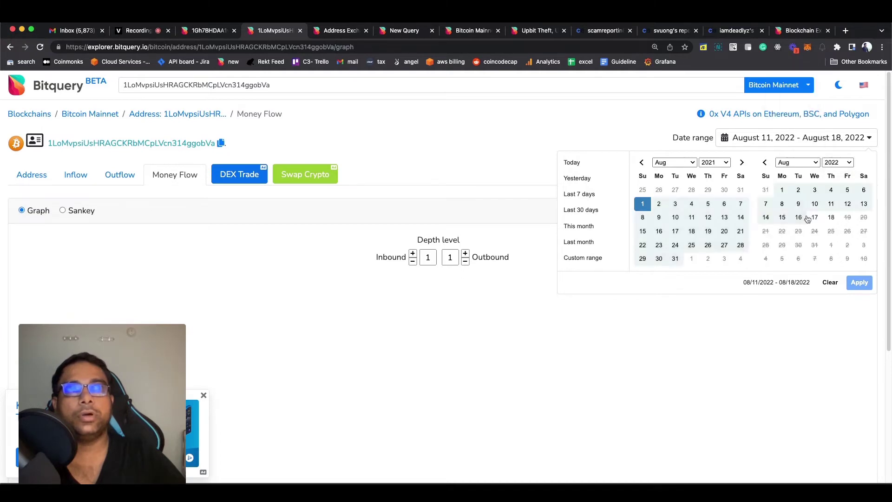
left_click(814, 217)
left_click(859, 283)
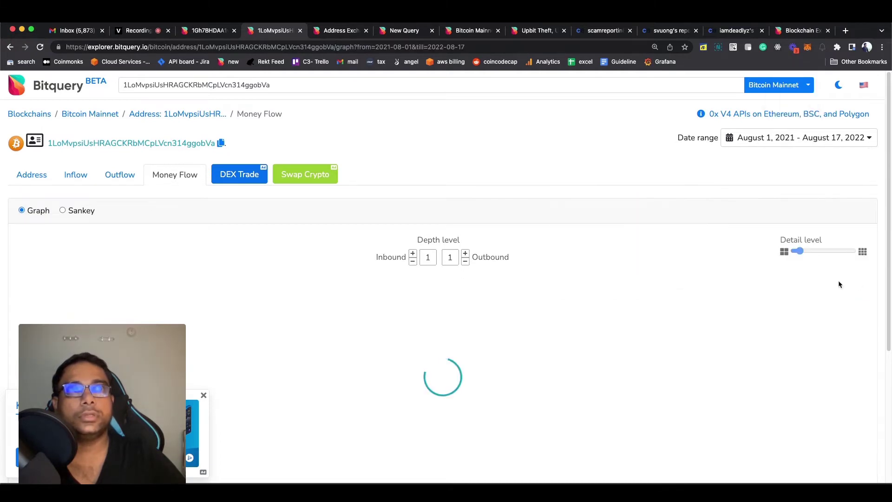
Switch the Money Flow to the Sankey view, showing 0.1298 BTC received and sent
scroll(649, 147, "down", 3)
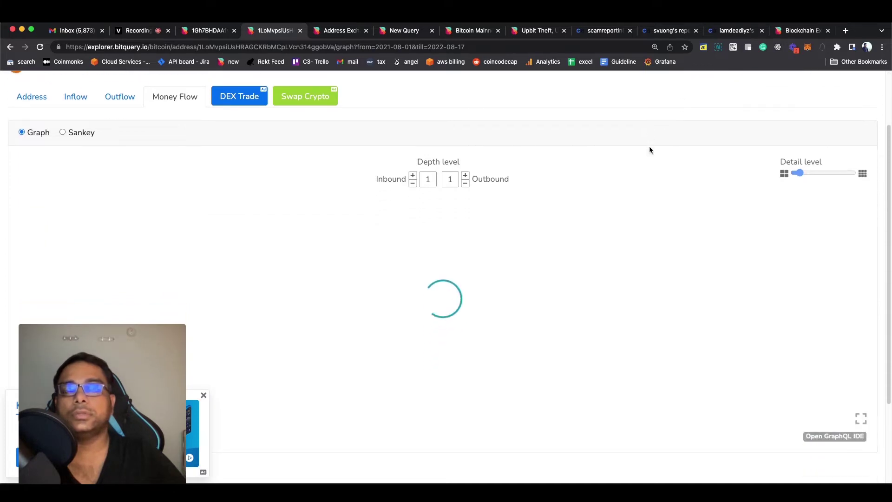
scroll(649, 147, "up", 3)
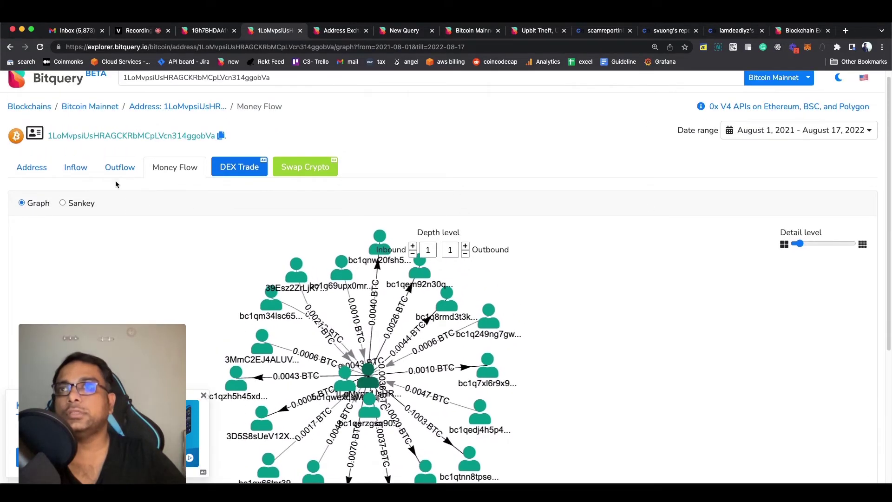
scroll(411, 183, "down", 3)
scroll(413, 187, "up", 3)
left_click(64, 200)
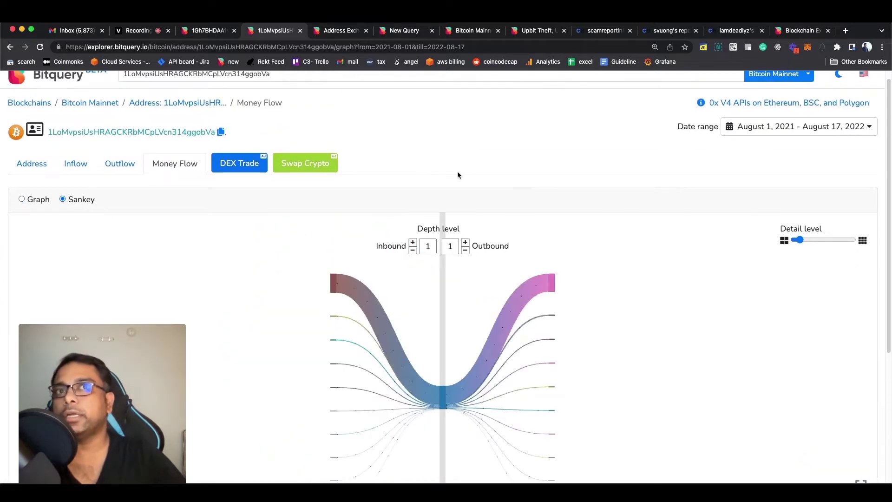
scroll(457, 174, "down", 1)
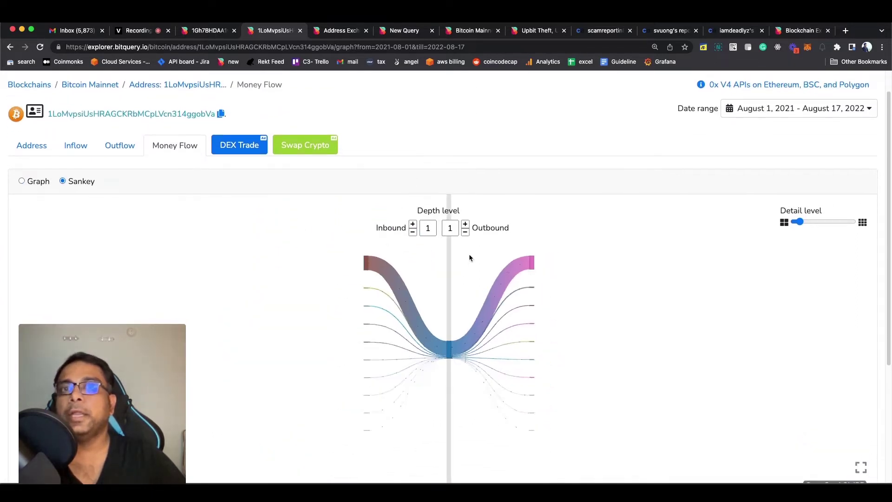
mouse_move(449, 351)
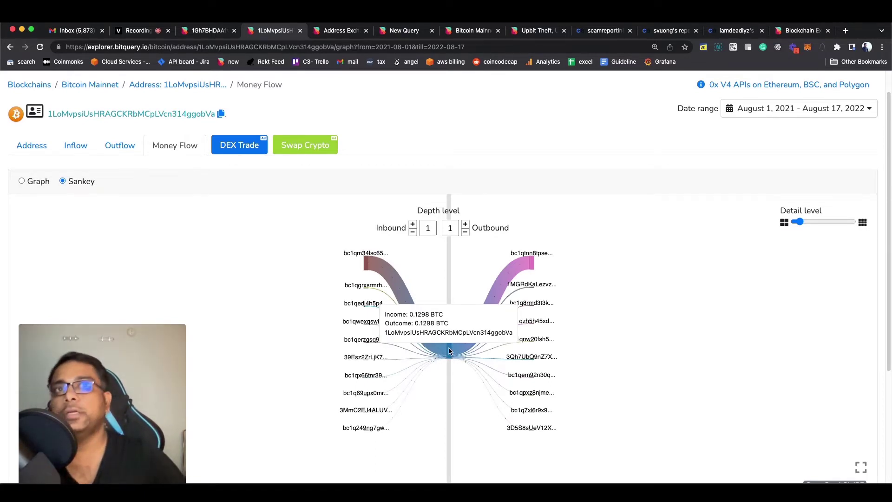
Raise the Sankey's Outbound depth from 1 to 2 to follow the 0.1003 BTC transfer
mouse_move(528, 268)
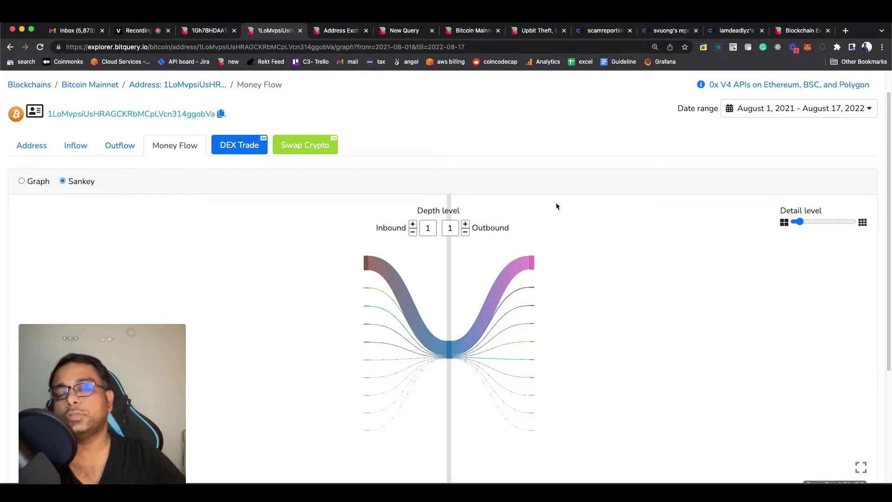
left_click(465, 224)
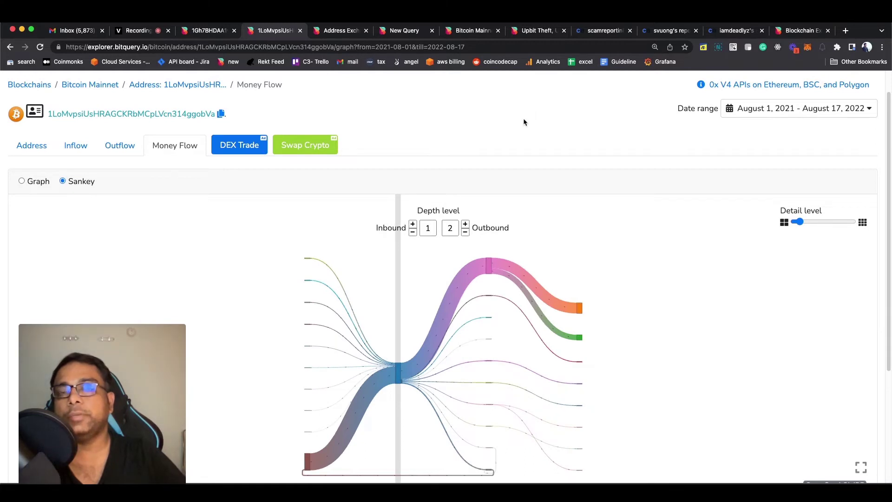
left_click_drag(523, 122, 528, 89)
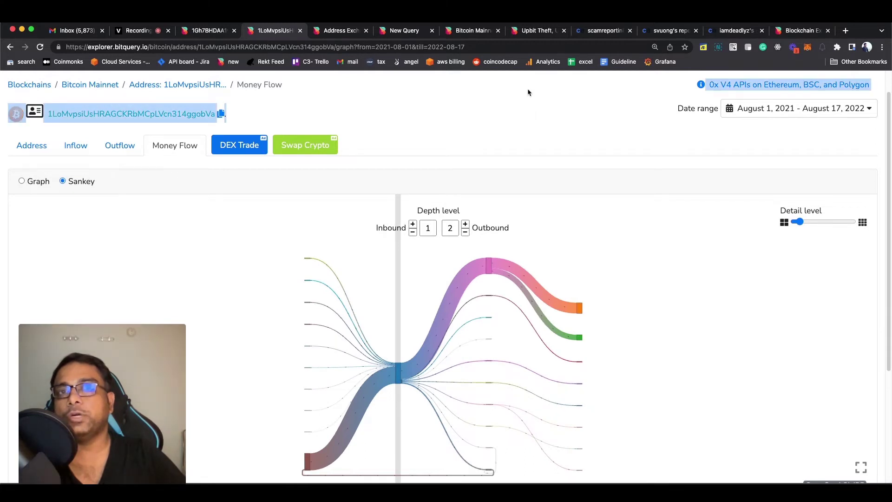
left_click(456, 129)
scroll(496, 135, "down", 1)
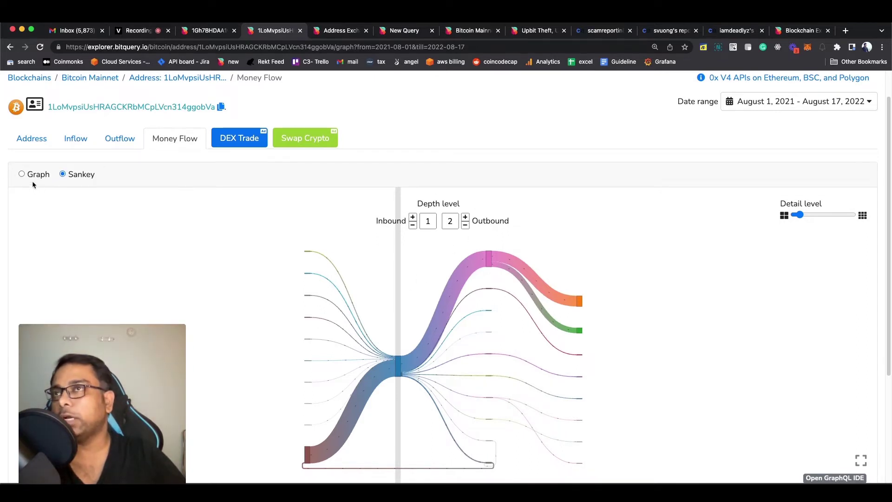
scroll(415, 142, "down", 1)
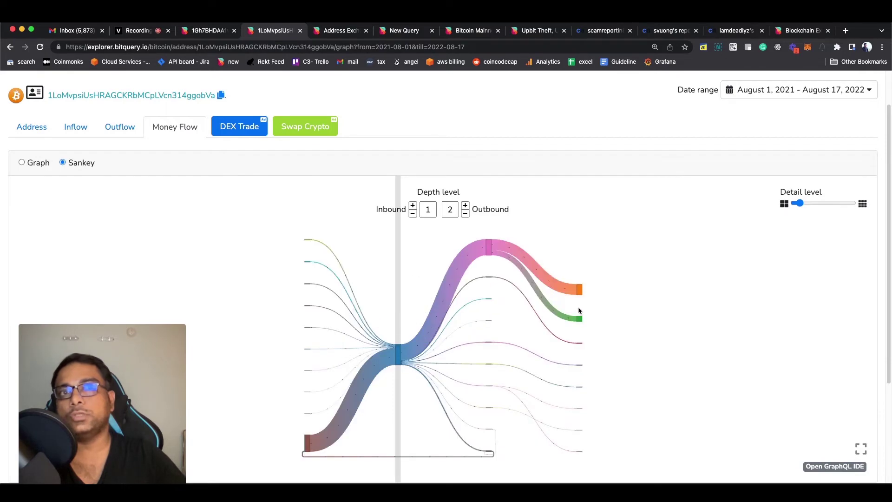
Raise the Outbound depth level from 2 up to 8, one level at a time
left_click(465, 206)
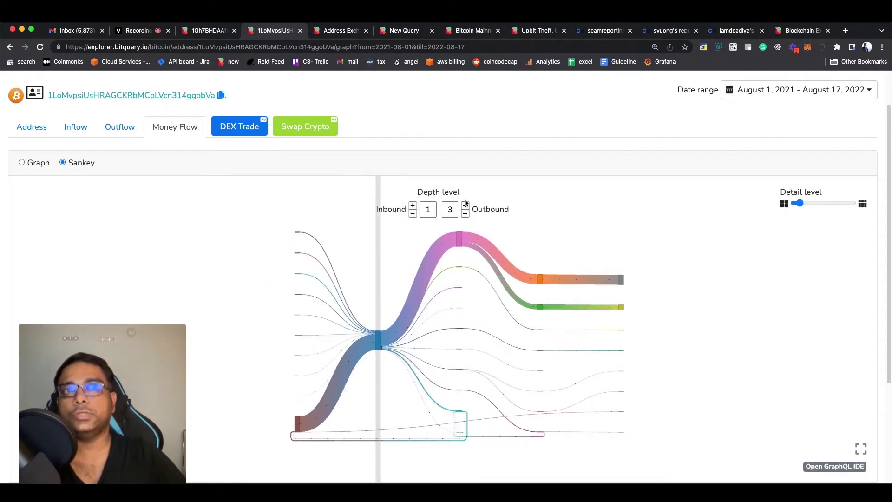
left_click(466, 206)
scroll(551, 164, "down", 1)
left_click(465, 189)
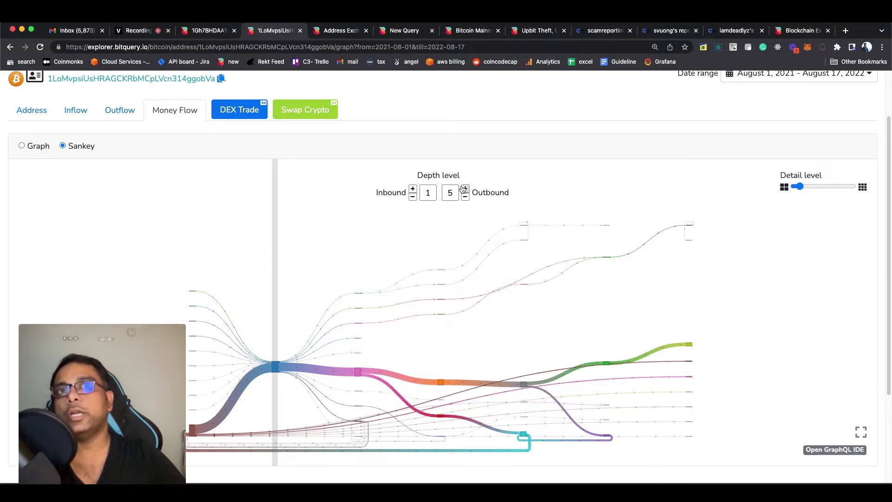
left_click(464, 188)
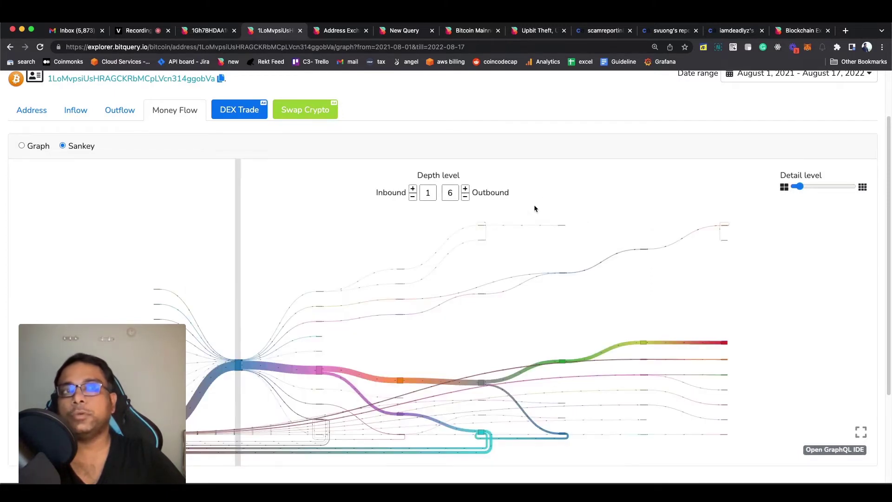
left_click(465, 188)
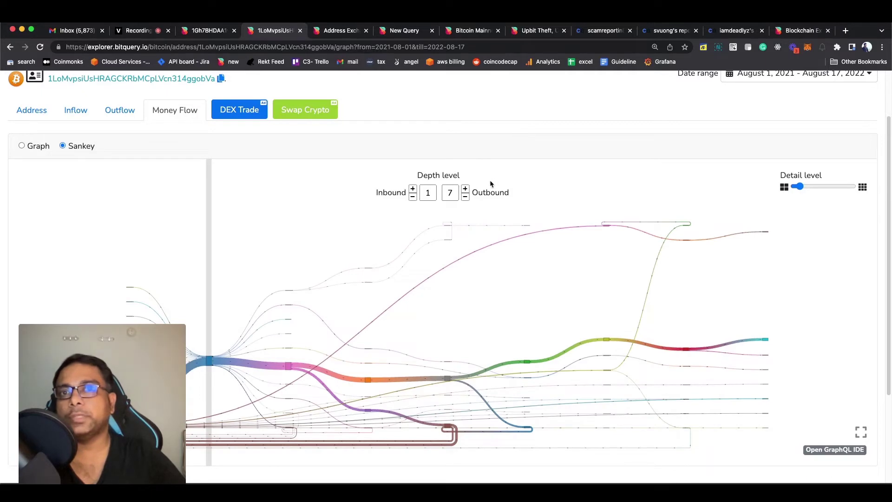
left_click(465, 189)
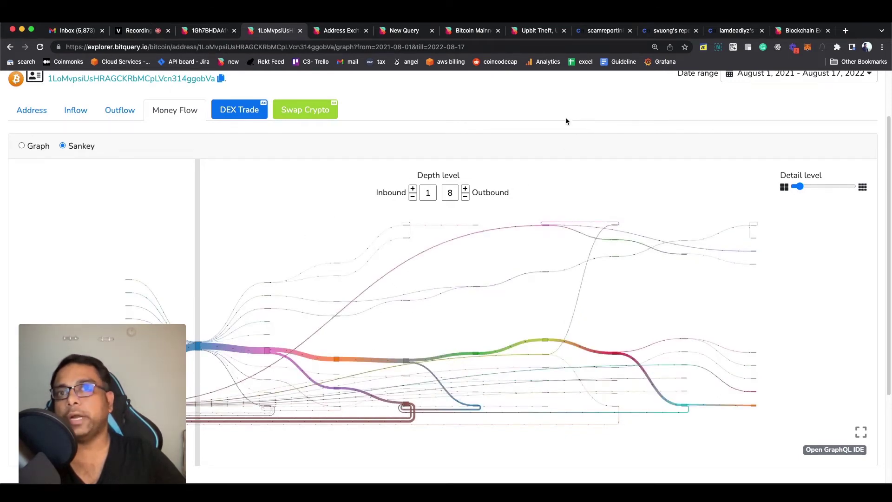
scroll(567, 126, "up", 3)
Widen the date range to August 1, 2019 – August 17, 2022
left_click(750, 138)
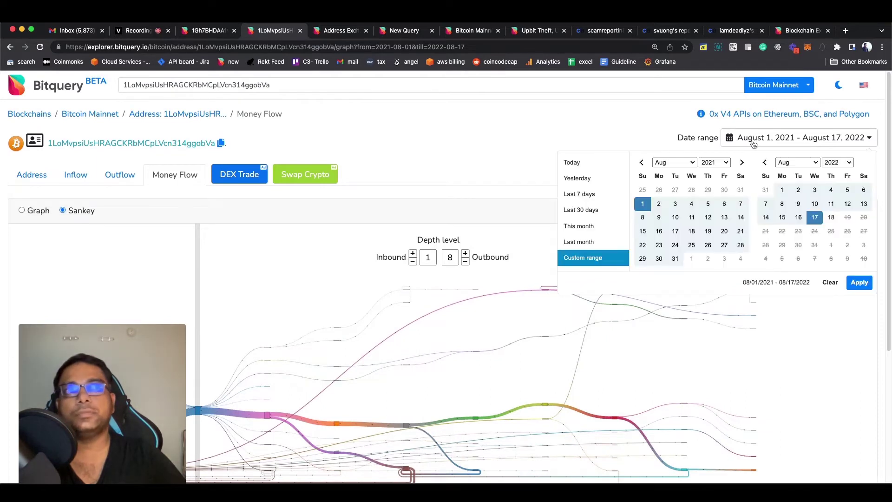
left_click(720, 162)
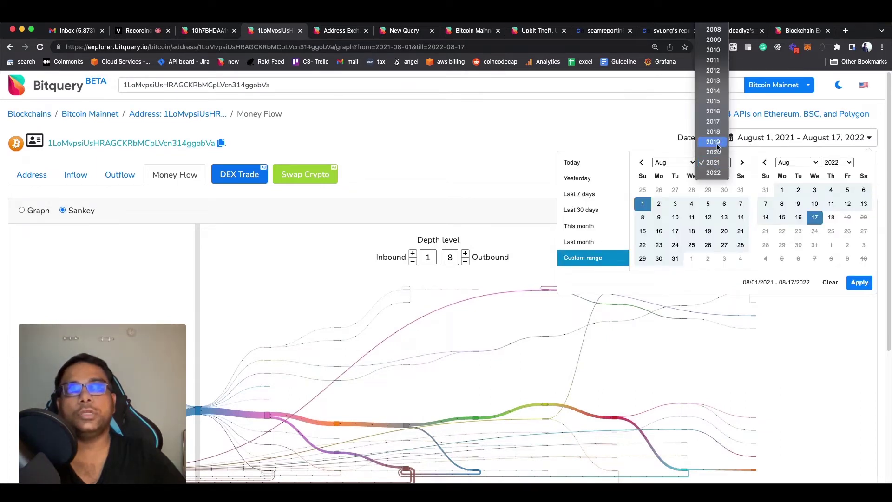
left_click(718, 147)
left_click(708, 190)
left_click(817, 219)
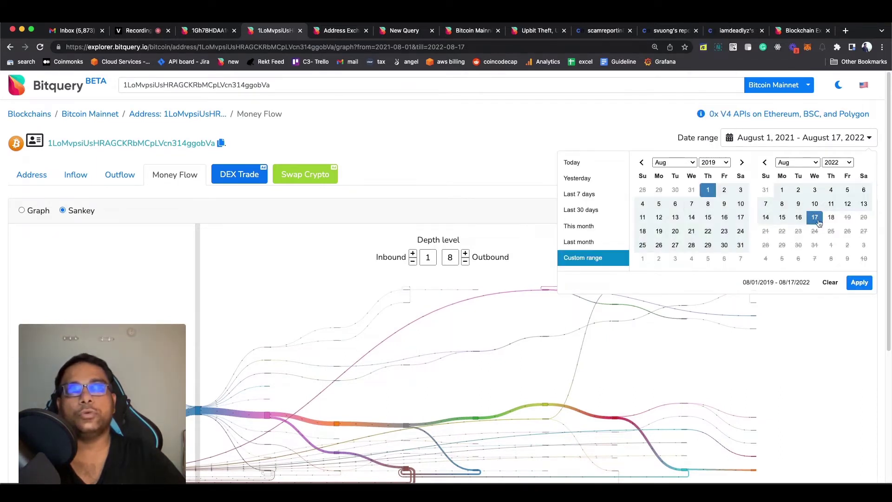
left_click(859, 282)
Raise the Outbound depth to 7 and drag the Detail level slider higher
scroll(540, 131, "down", 2)
left_click(465, 198)
left_click(465, 198)
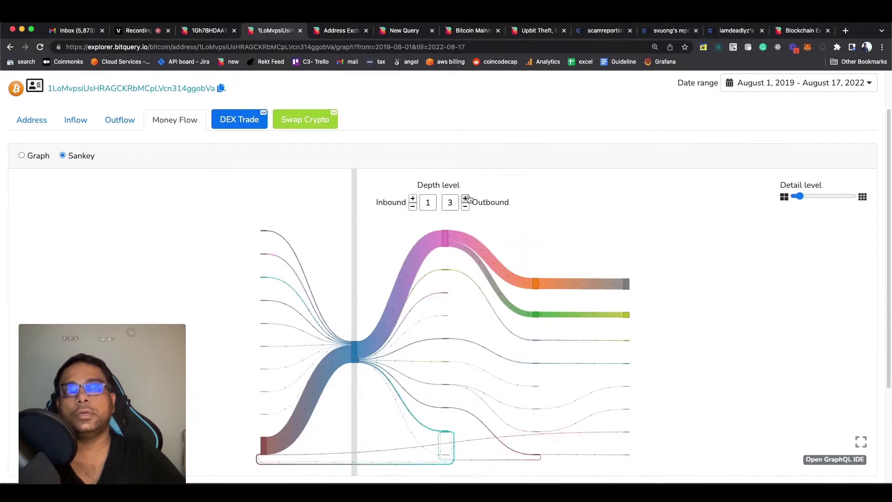
left_click(465, 199)
left_click(465, 198)
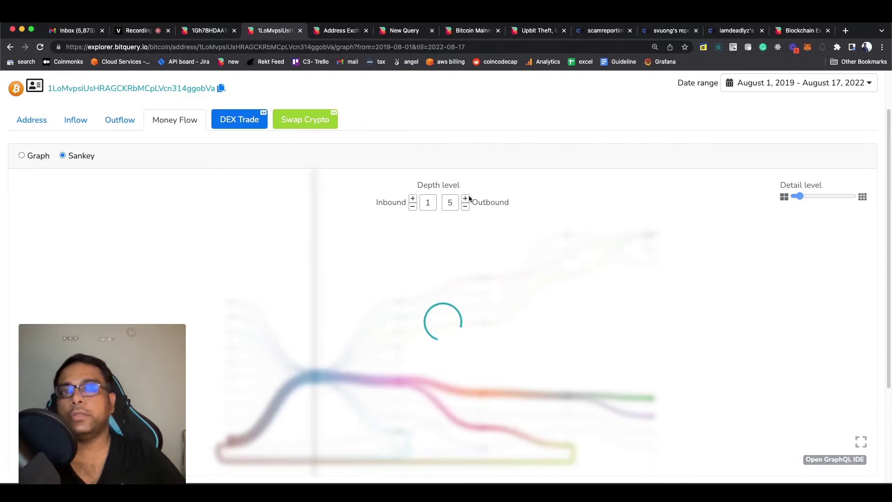
left_click(466, 198)
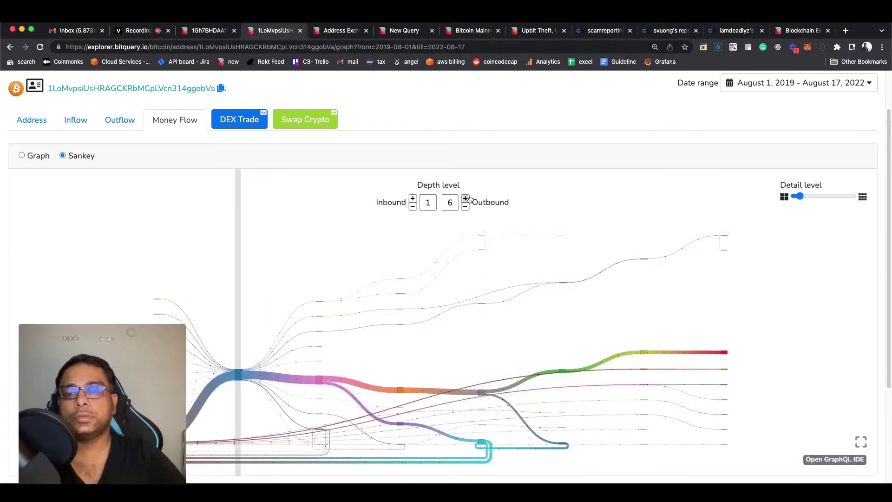
left_click(465, 198)
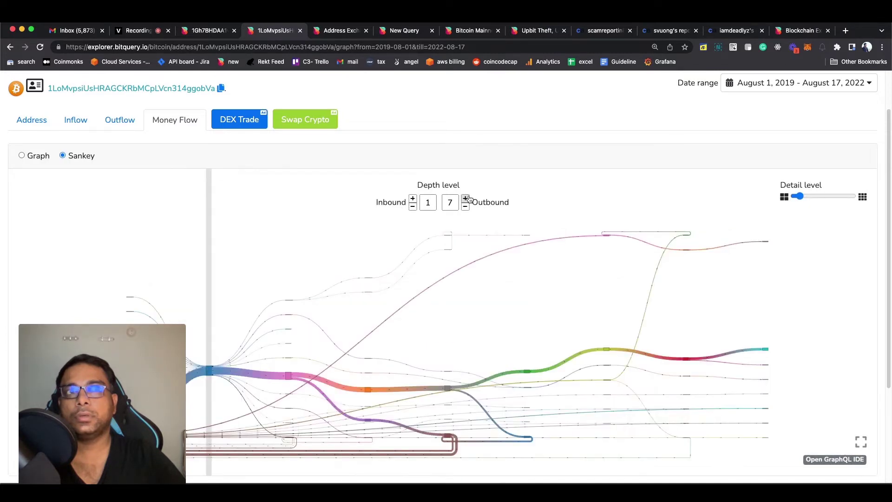
left_click_drag(797, 196, 813, 199)
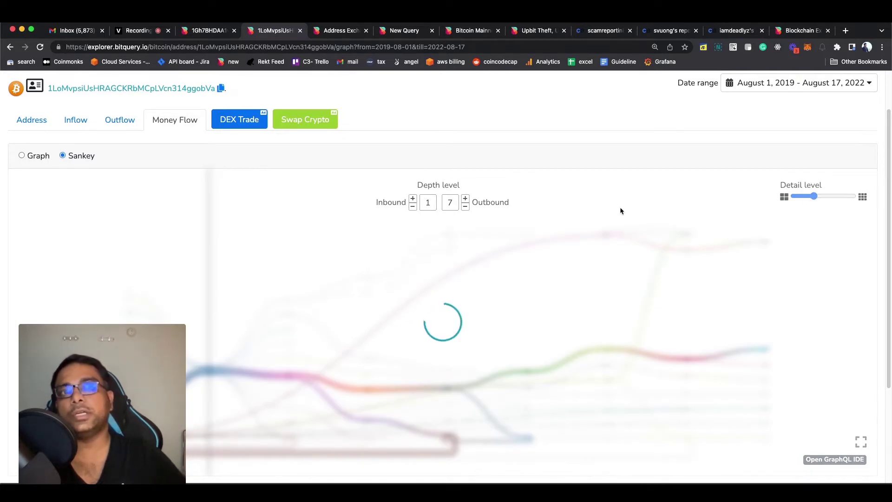
Inspect the BTC Sankey diagram, then raise its outbound depth from 7 to 8
scroll(623, 214, "up", 5)
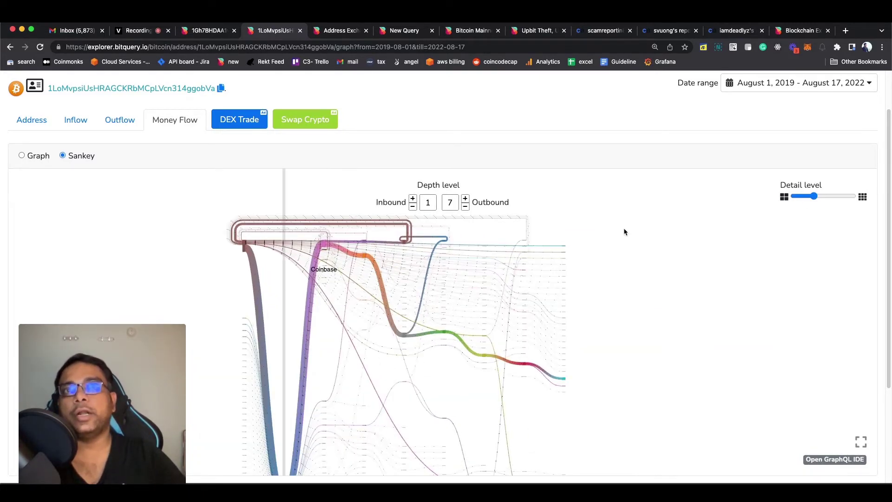
scroll(540, 319, "up", 5)
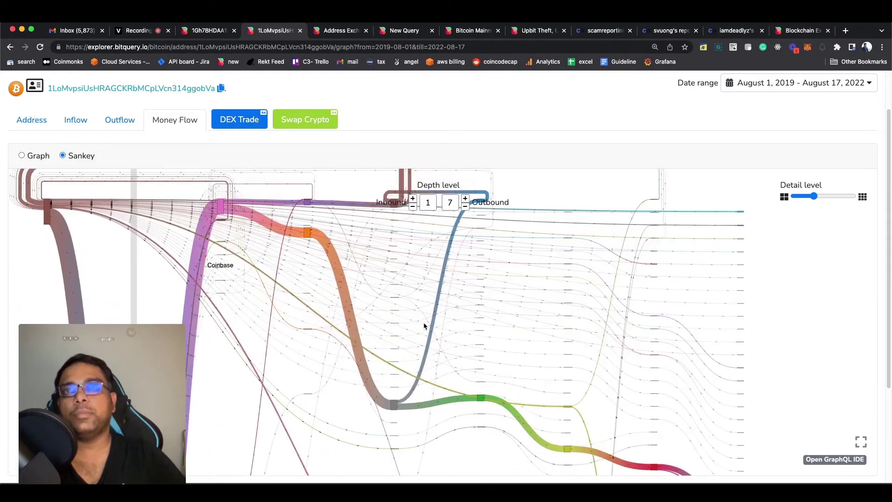
scroll(508, 329, "down", 5)
mouse_move(418, 270)
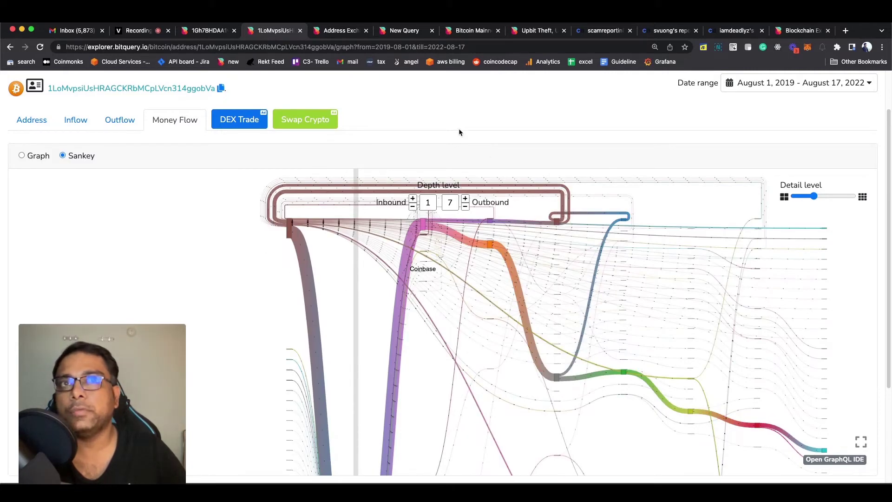
scroll(414, 336, "down", 4)
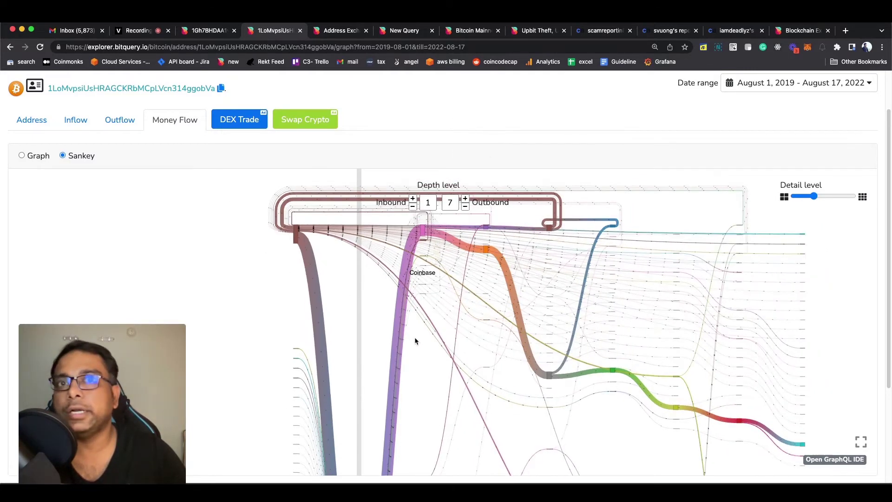
scroll(413, 335, "down", 3)
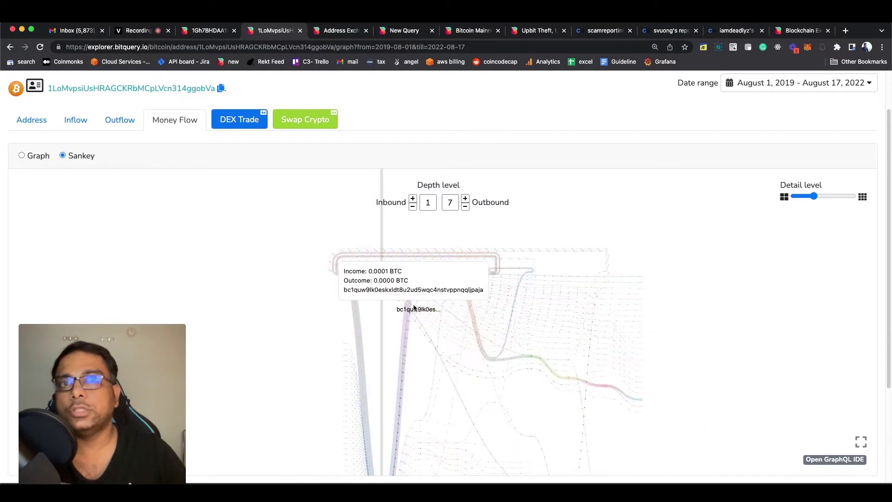
left_click_drag(334, 328, 319, 272)
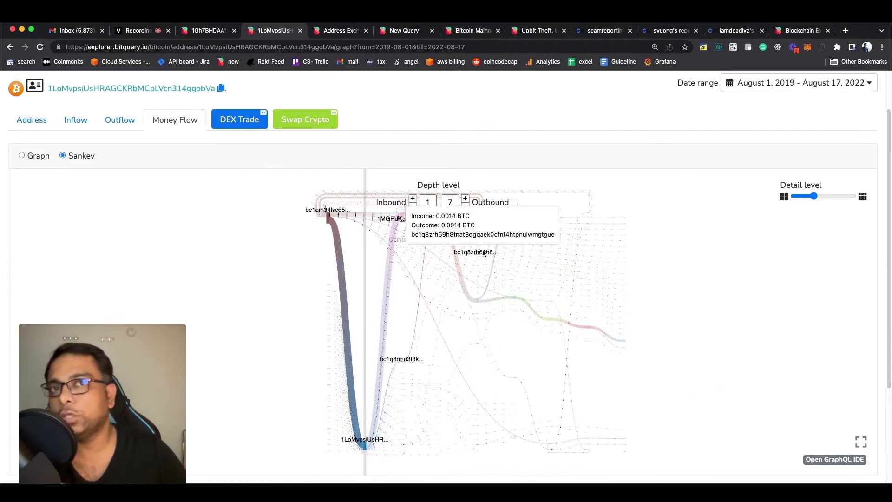
left_click(465, 198)
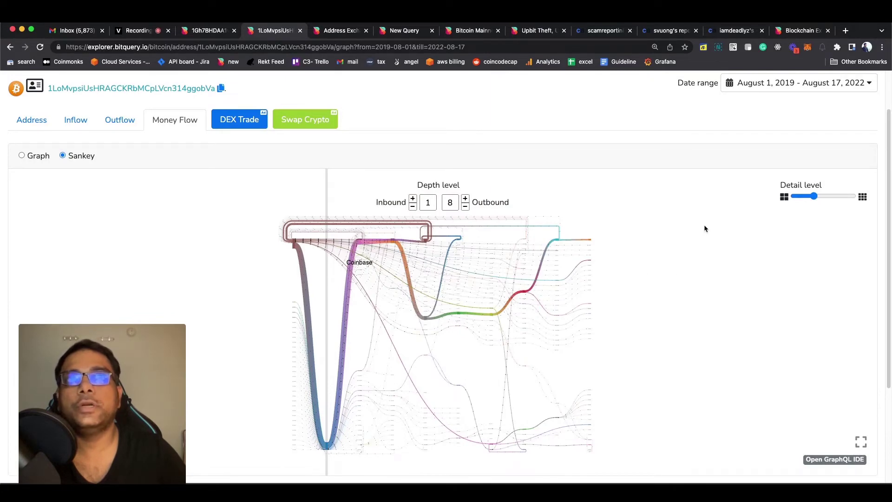
Return to the Chainabuse fake crypto giveaway report and select the full reported ETH address
left_click(793, 31)
left_click(738, 30)
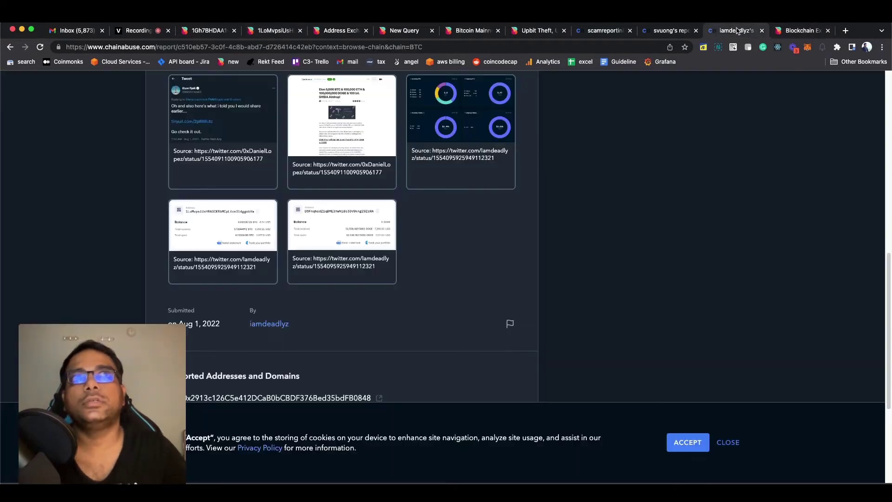
scroll(294, 301, "down", 4)
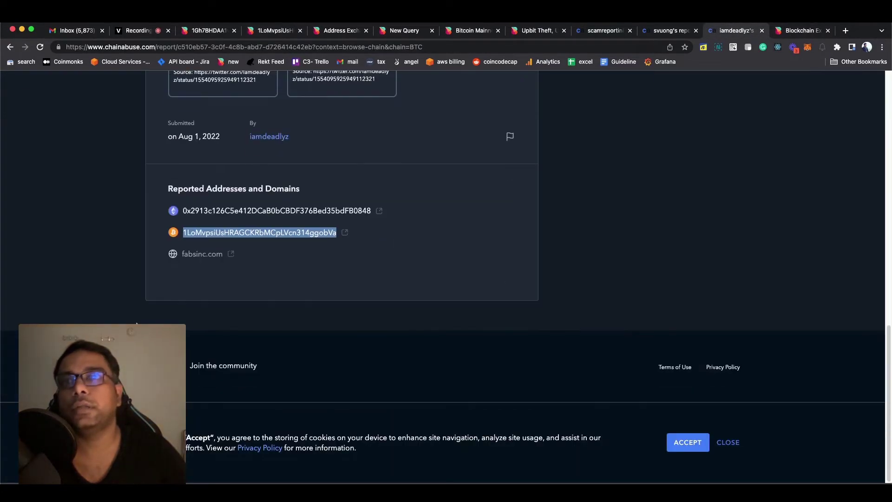
double_click(249, 209)
key("super+c")
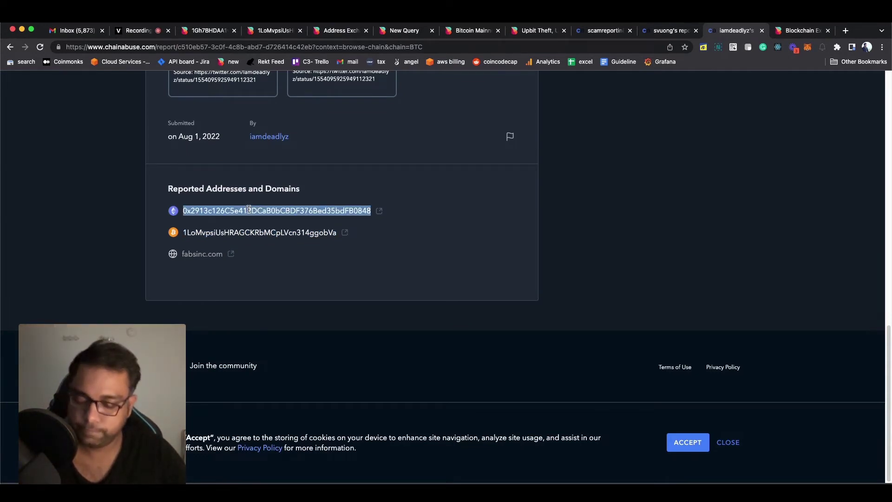
Open the Blockchains list in a new tab and choose the Ethereum Mainnet explorer
left_click(209, 31)
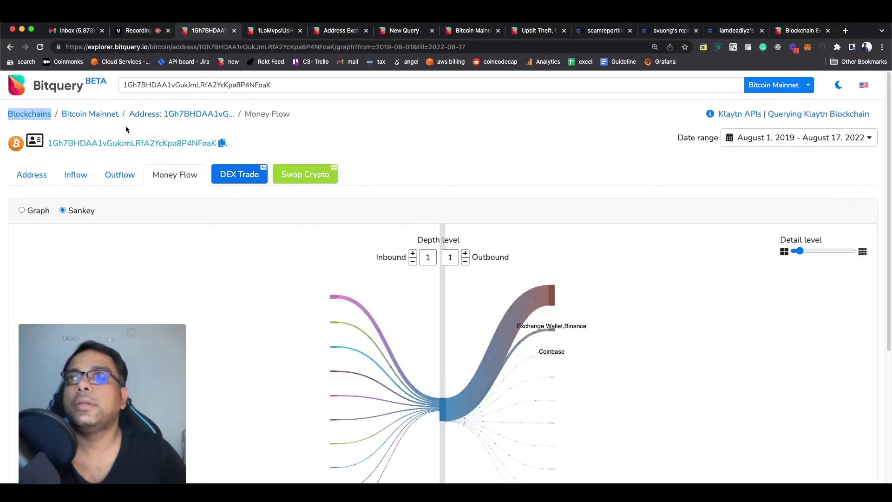
right_click(37, 115)
left_click(69, 118)
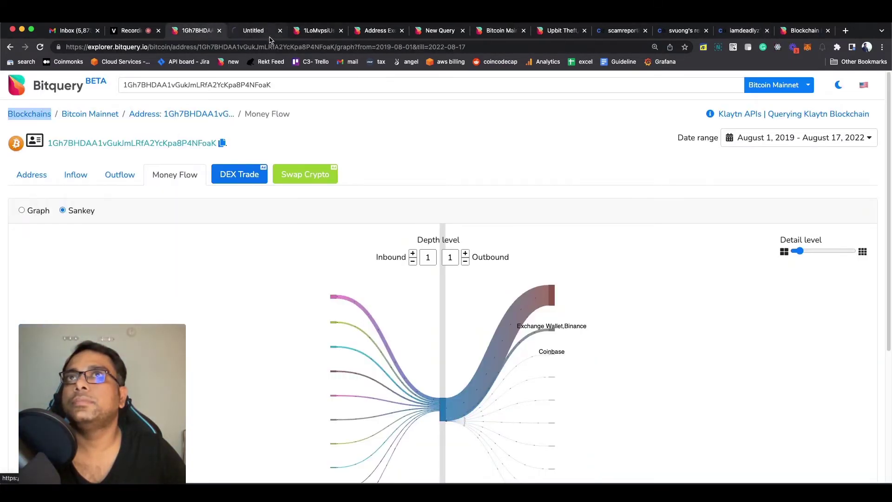
left_click(263, 37)
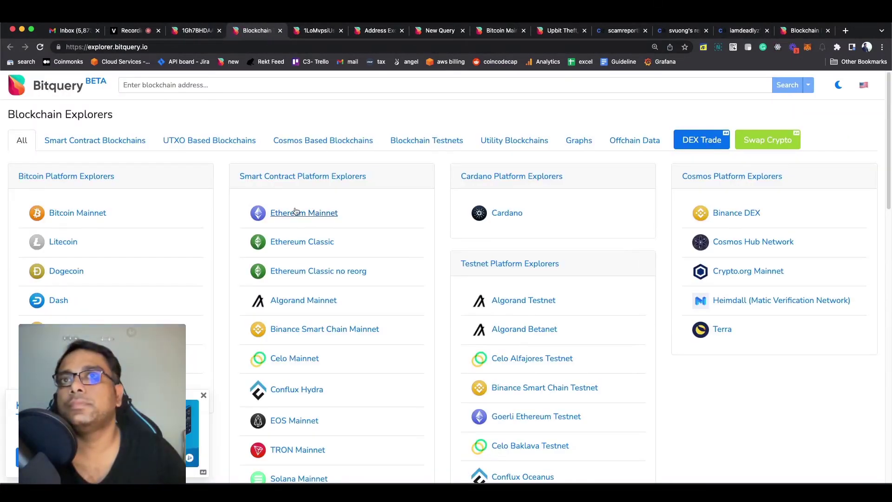
left_click(309, 214)
Search Ethereum Mainnet for the pasted ETH address and open its Money Flow page
left_click(282, 85)
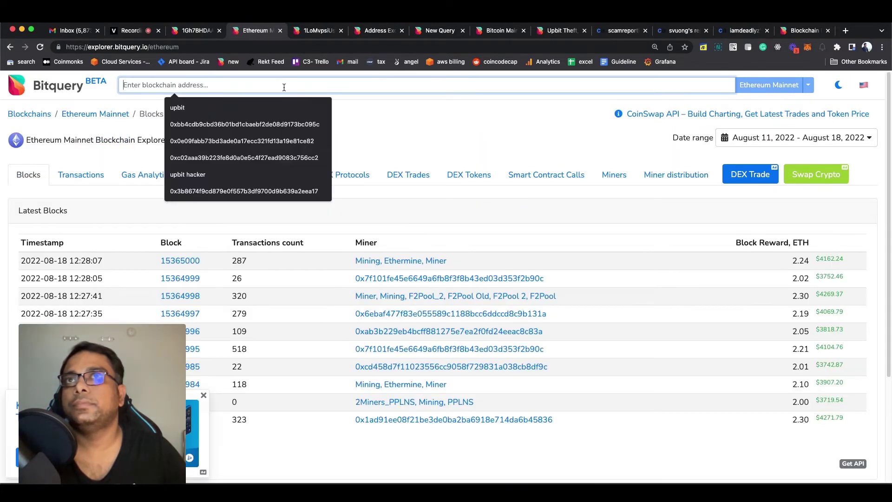
key("super+v")
key("Return")
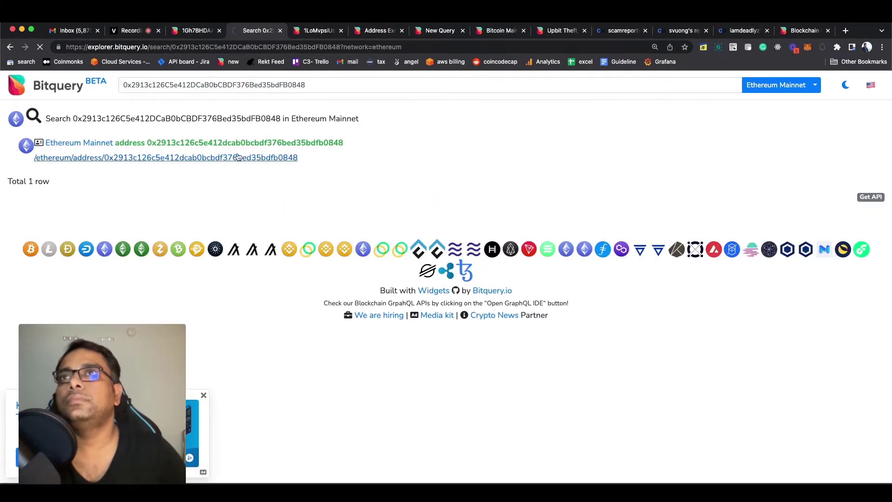
left_click(163, 154)
left_click(350, 175)
Apply a date range of August 1, 2019 to August 17, 2022
left_click(799, 139)
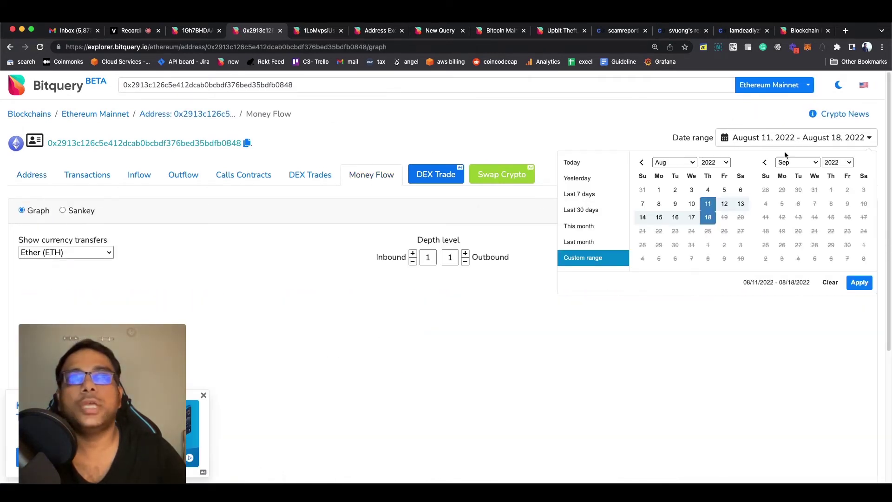
left_click(714, 163)
left_click(721, 137)
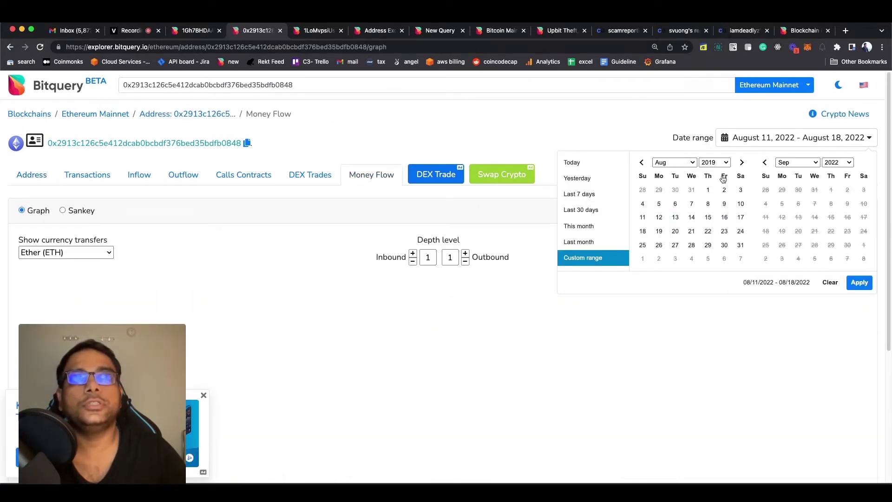
left_click(709, 191)
left_click(833, 165)
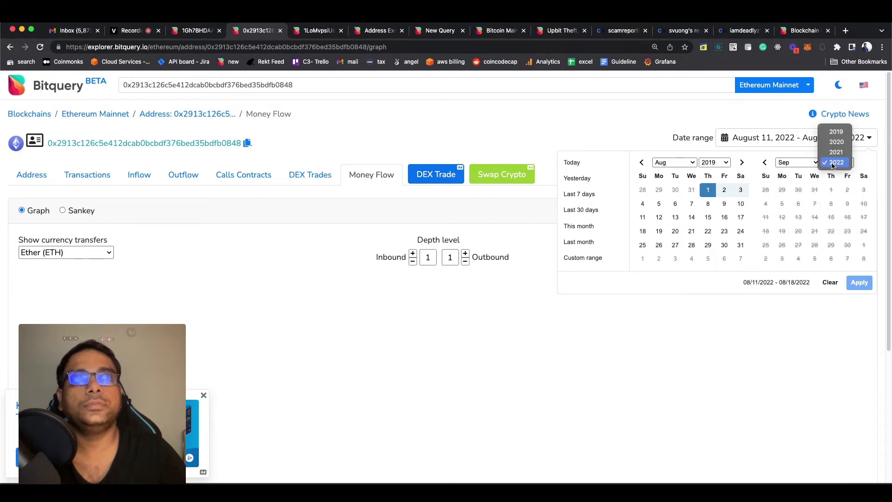
left_click(798, 162)
left_click(795, 151)
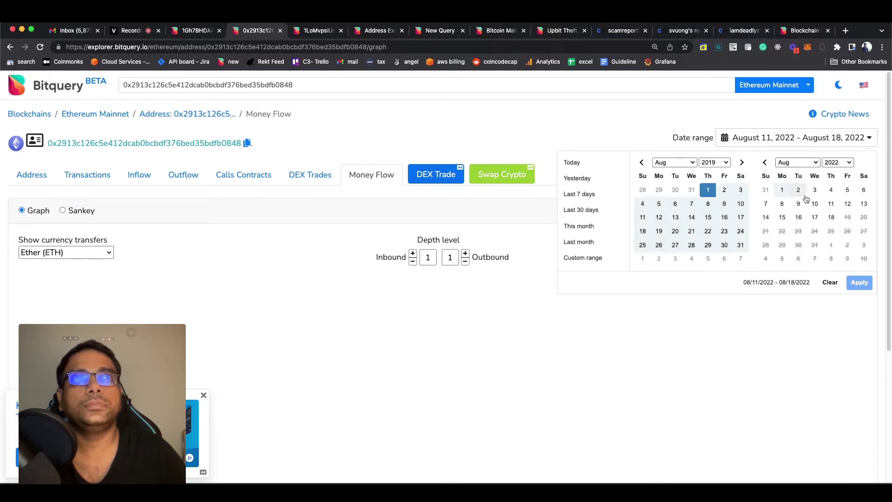
left_click(798, 217)
left_click(814, 216)
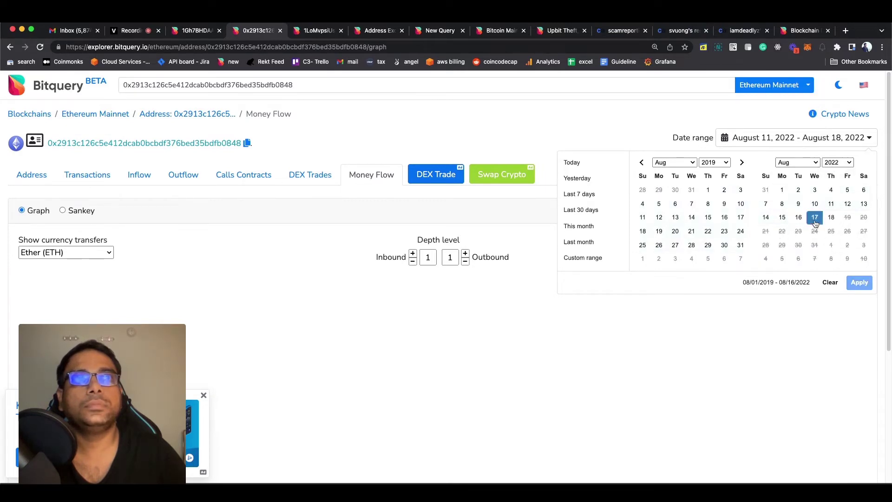
left_click(708, 190)
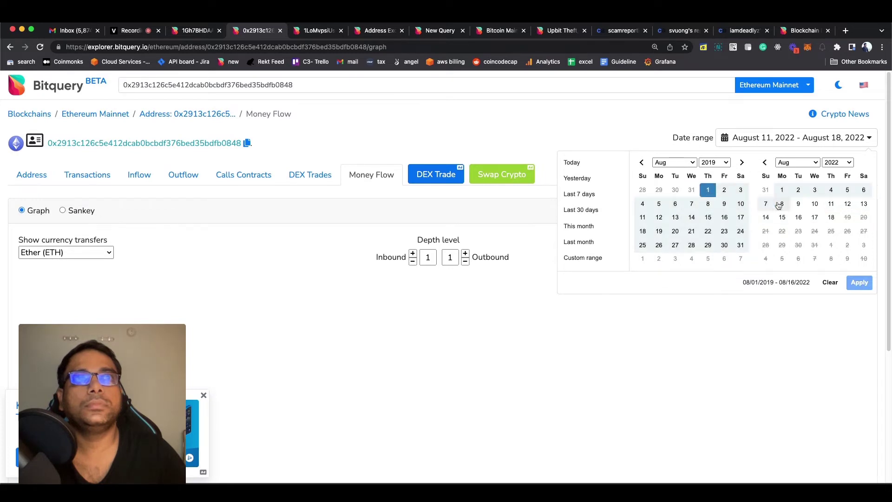
left_click(815, 217)
left_click(859, 282)
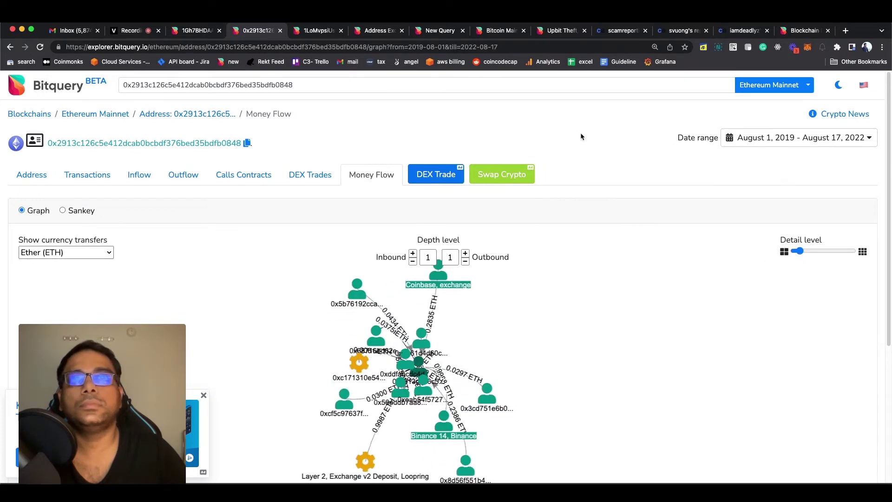
Display the ETH money flow as a Sankey diagram, showing 0.9988 ETH inbound from Binance 14
scroll(508, 159, "down", 3)
left_click(86, 76)
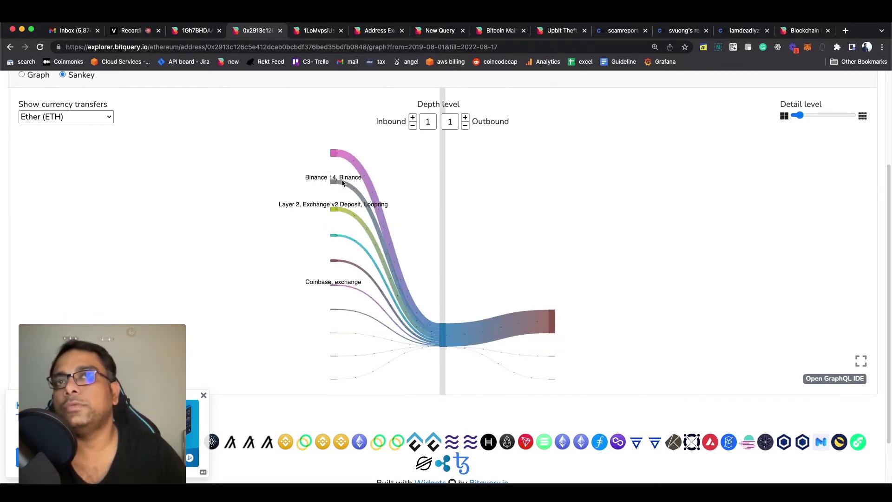
mouse_move(341, 177)
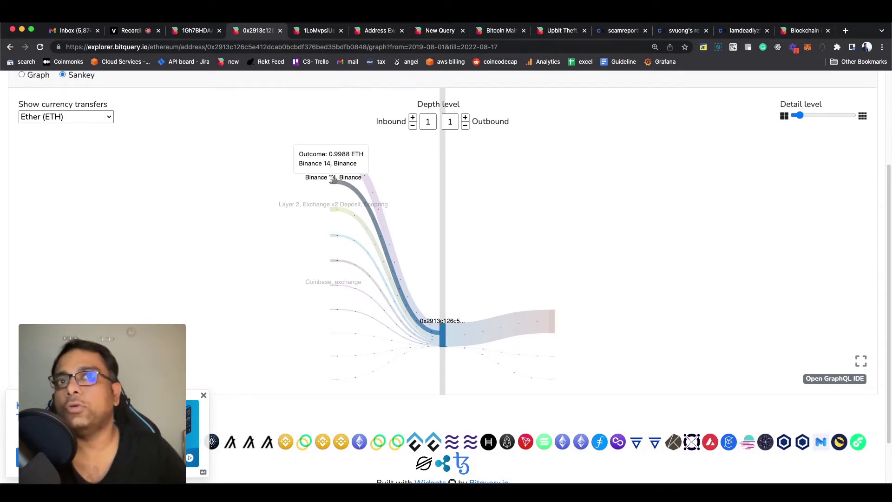
mouse_move(342, 180)
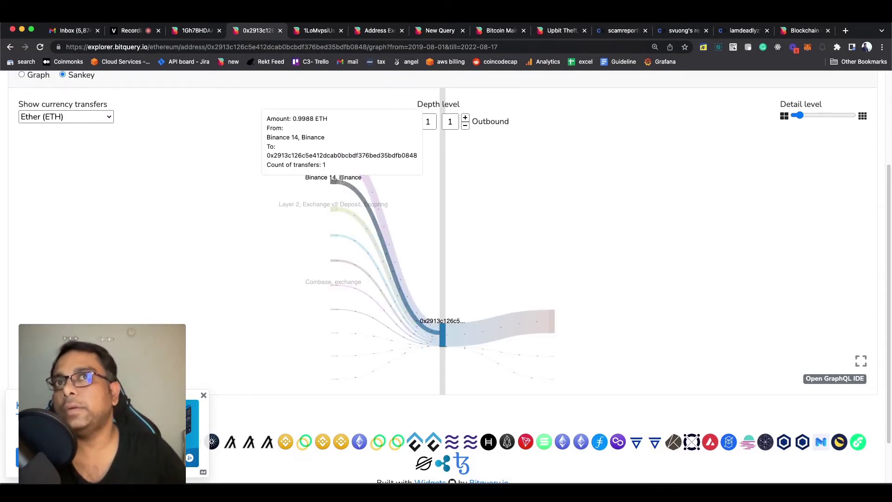
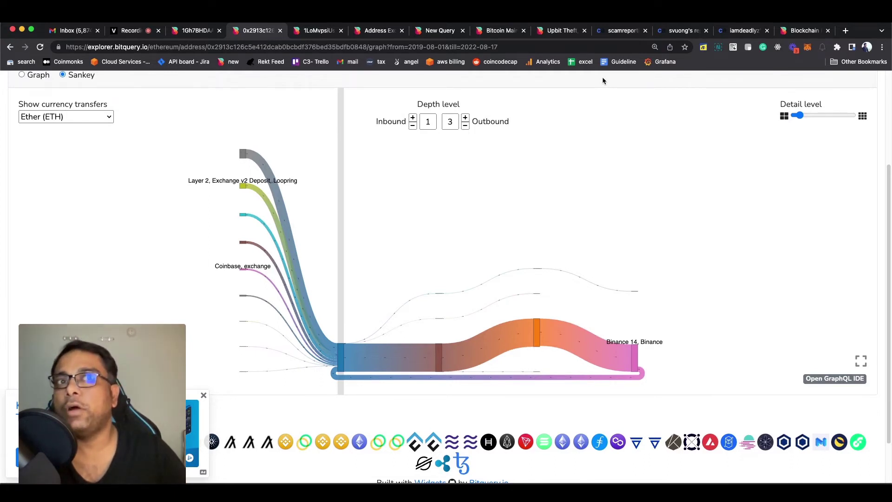
Read each Sankey node's income and outcome, then open the Binance 14 node's address page
scroll(877, 241, "down", 2)
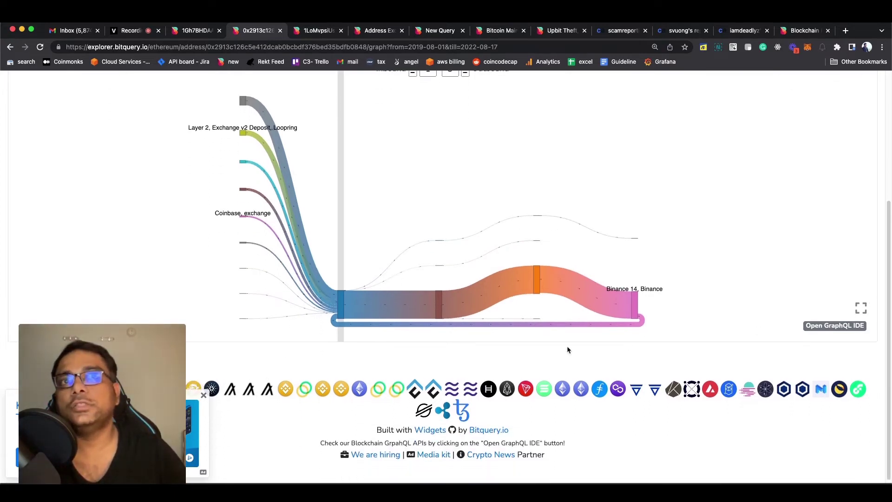
mouse_move(353, 303)
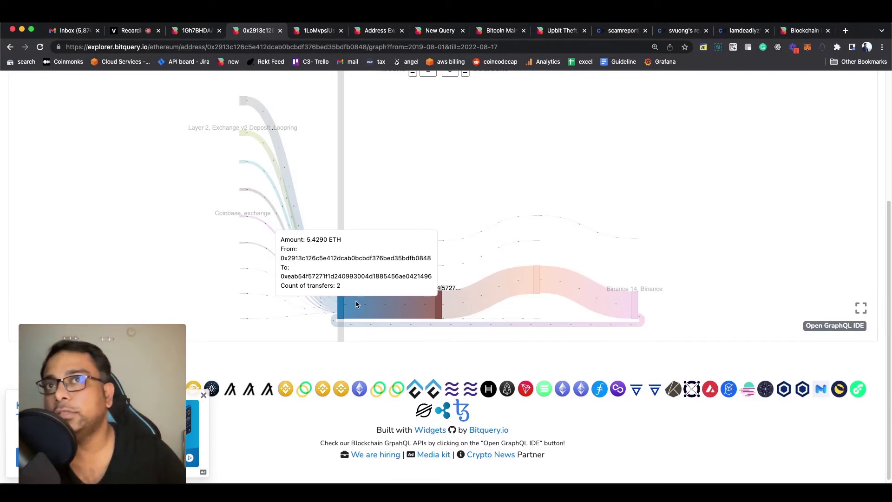
mouse_move(441, 305)
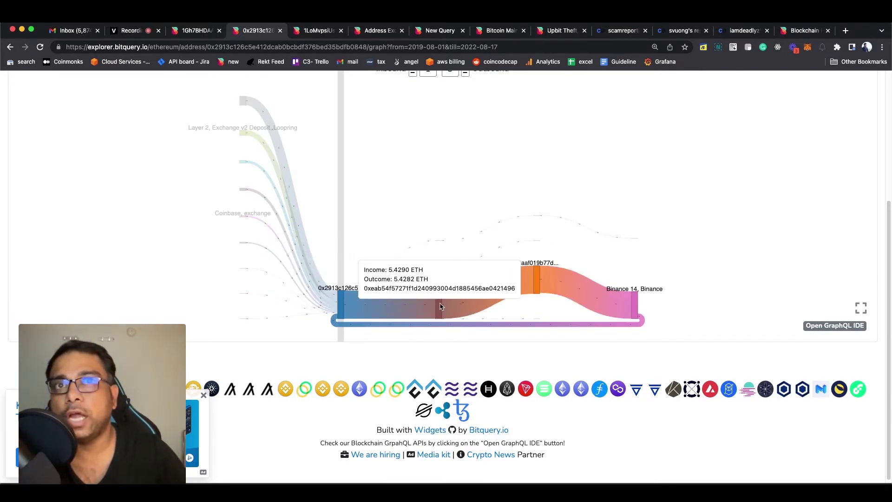
mouse_move(538, 277)
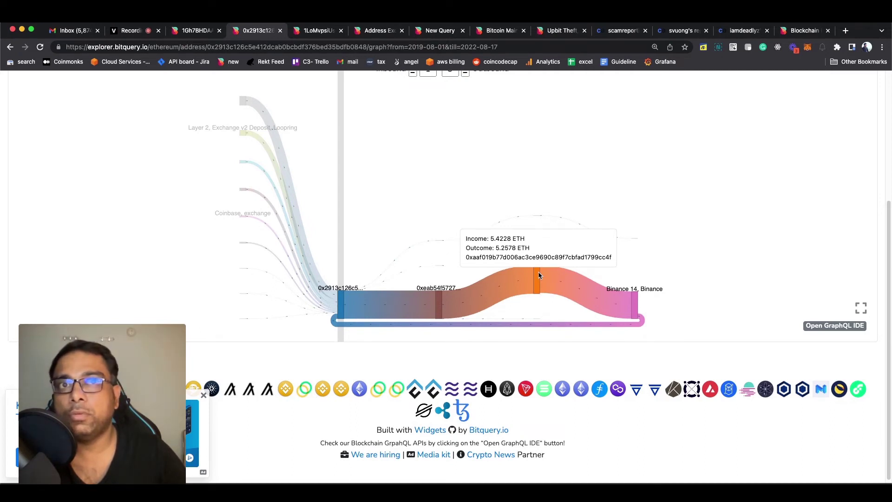
mouse_move(636, 306)
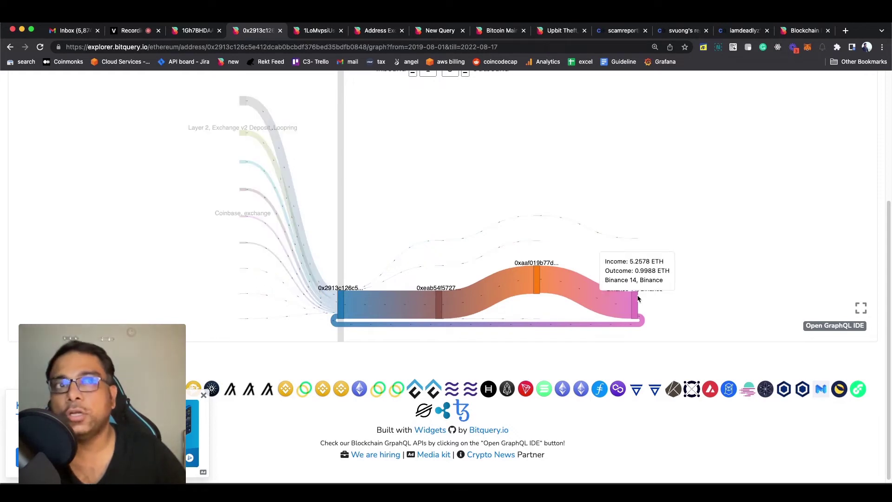
left_click(638, 299)
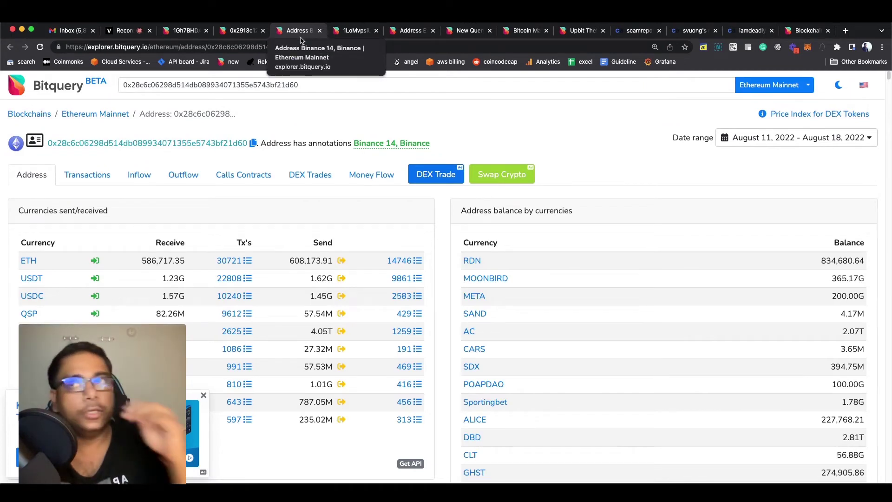
Inspect Binance 14's received totals, highlighting the ETH total and USDT's 1.23G received
scroll(182, 195, "down", 1)
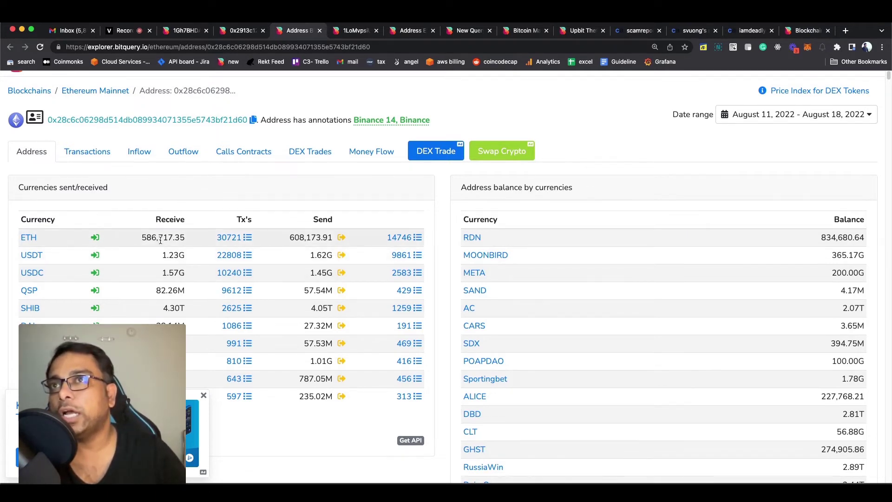
left_click_drag(150, 236, 171, 235)
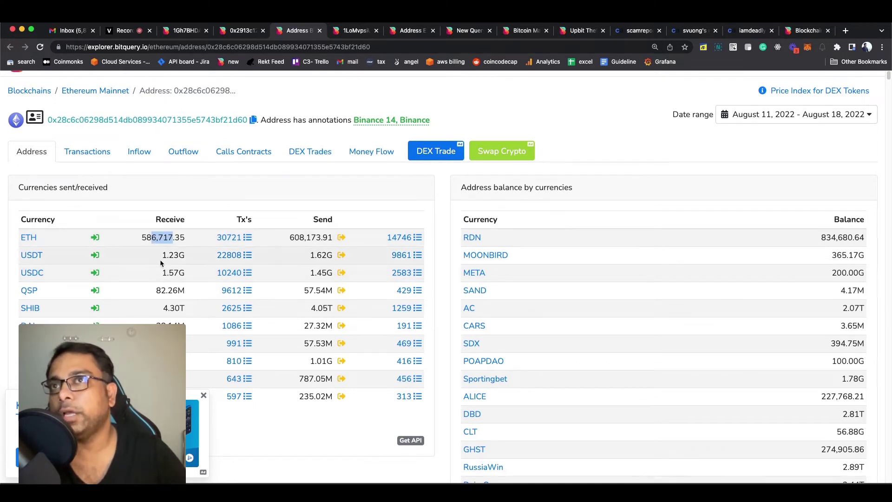
left_click(178, 256)
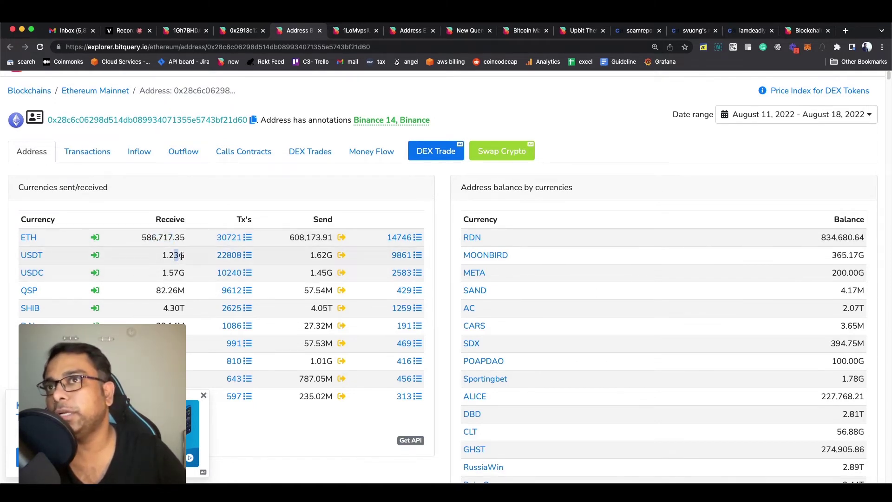
double_click(181, 256)
left_click(178, 263)
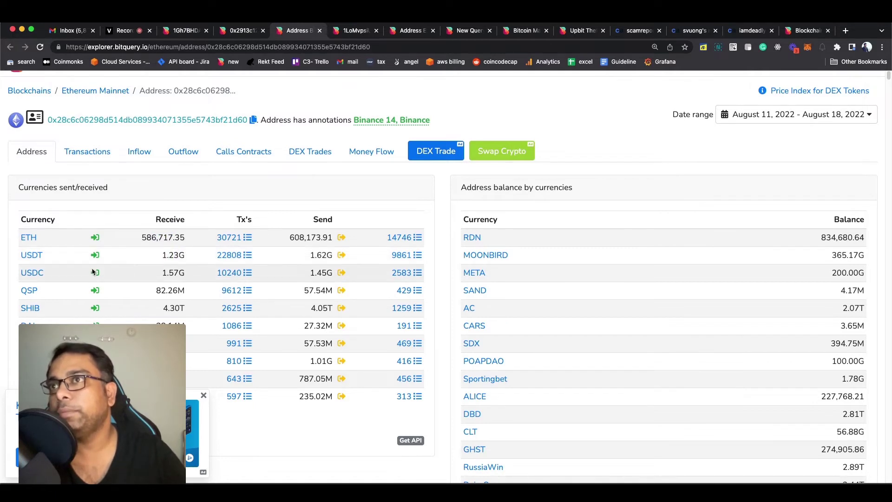
Scroll through Binance 14's balance list and return to the 0x2913c1 Sankey graph tab
scroll(174, 304, "down", 3)
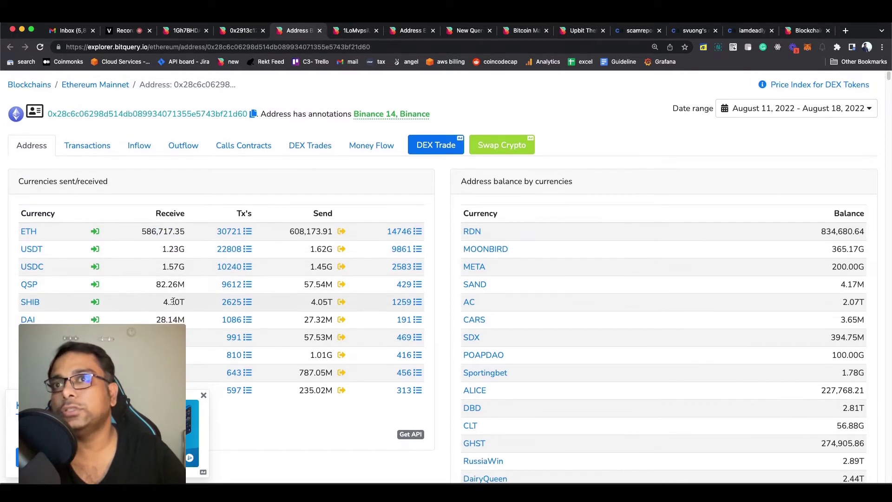
scroll(176, 228, "up", 3)
scroll(607, 277, "down", 20)
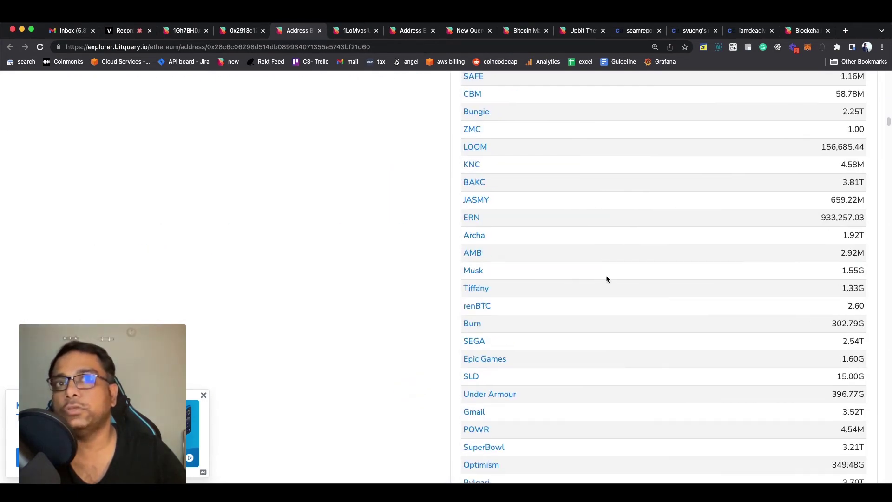
scroll(606, 274, "up", 20)
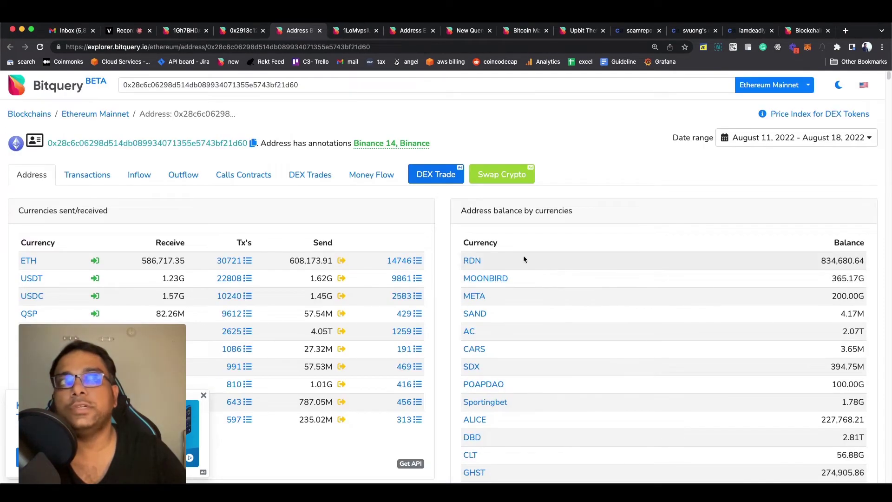
scroll(526, 254, "down", 20)
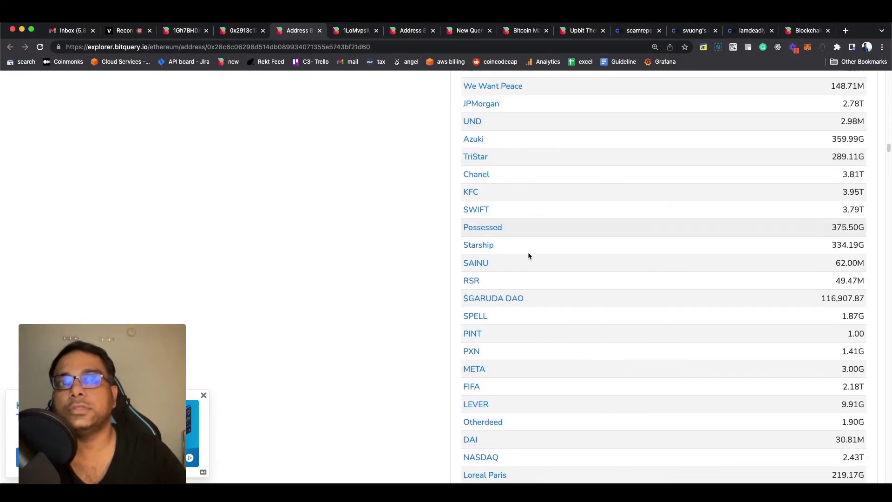
scroll(528, 252, "down", 10)
scroll(529, 254, "up", 12)
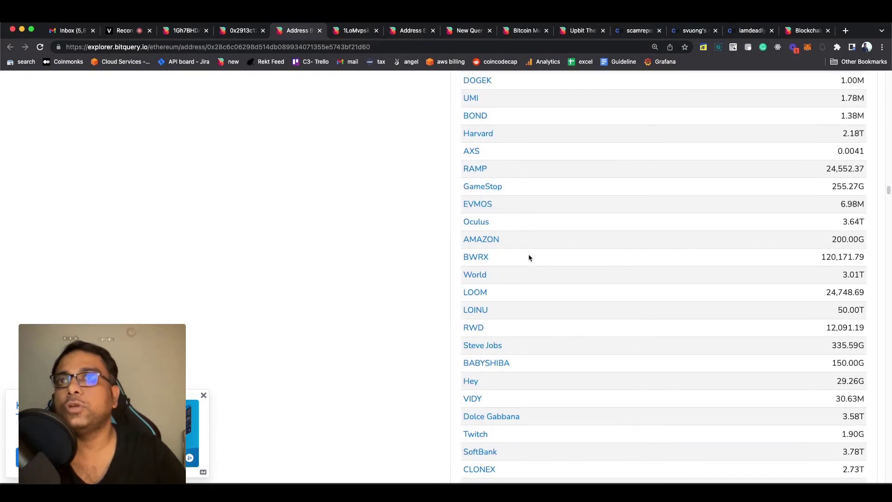
scroll(520, 256, "down", 5)
key("ctrl+shift+Tab")
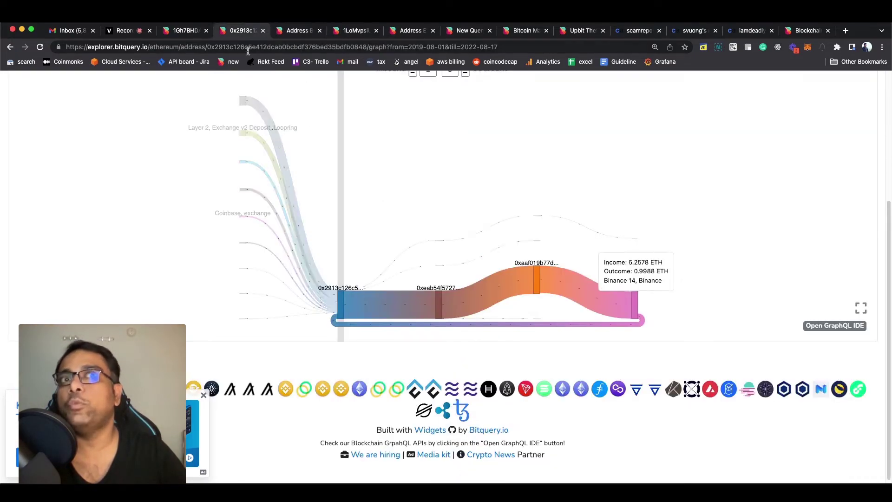
Dismiss the ad, check the Binance 14 node, and return to its address page via the Address tab
mouse_move(635, 302)
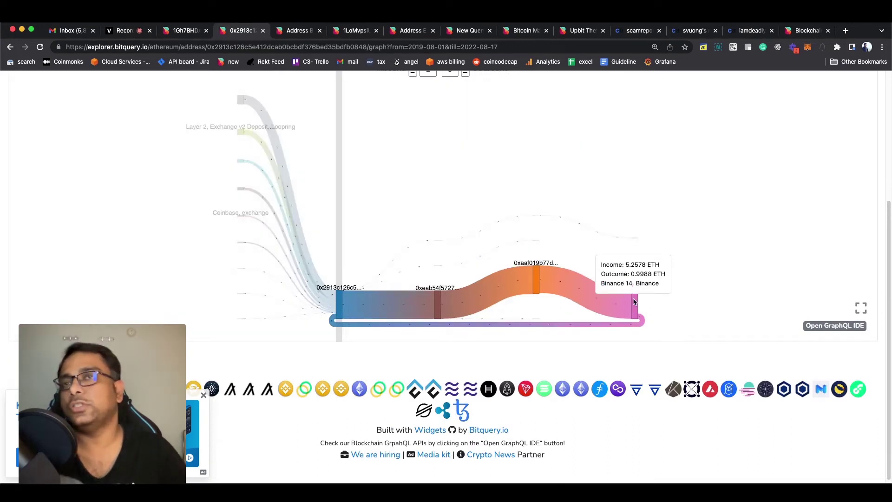
left_click(201, 396)
mouse_move(636, 303)
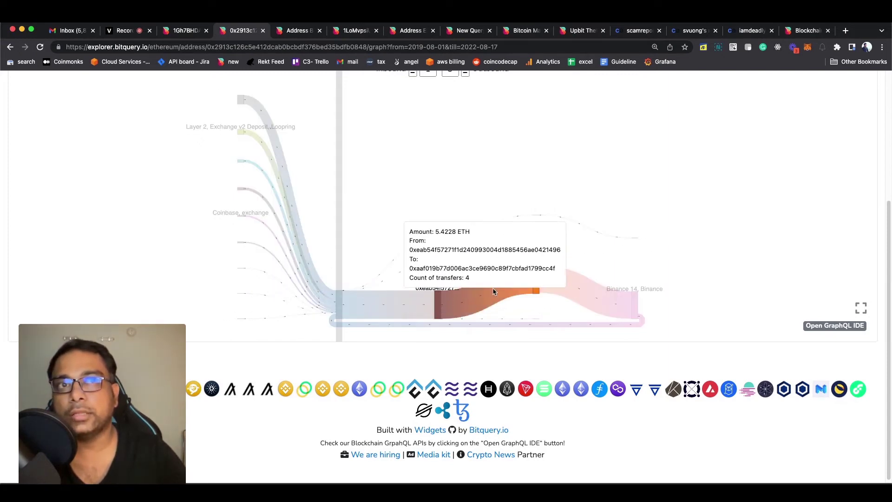
mouse_move(632, 321)
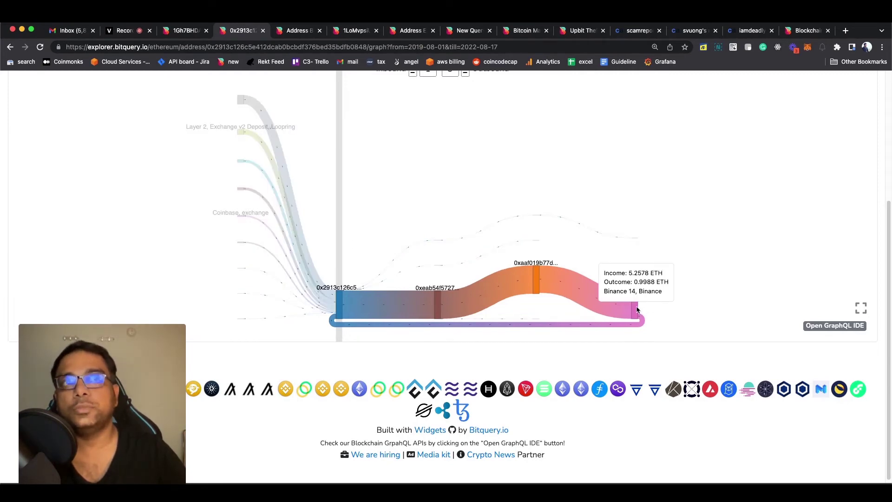
left_click(295, 31)
scroll(397, 333, "up", 20)
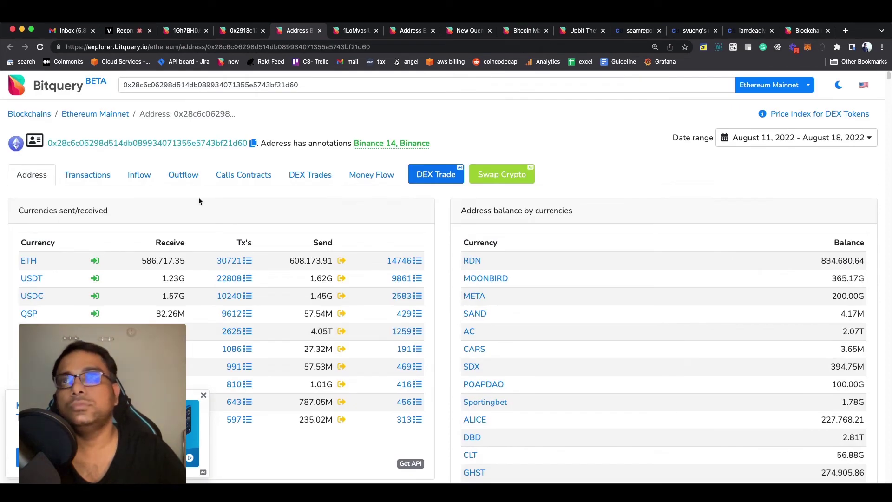
Switch back to the 0x2913c1 tab showing the suspect address's Sankey graph
left_click(246, 30)
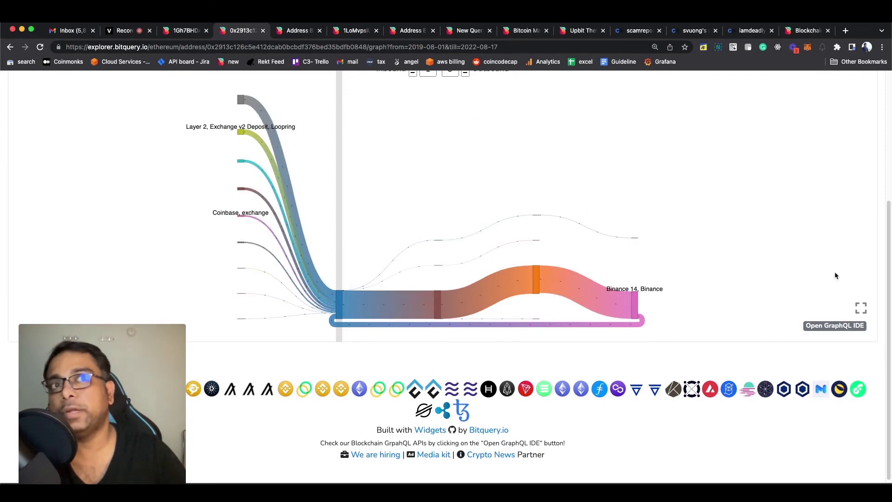
Open the graph's coinpath query in the GraphQL IDE, reformat its variables, and run it
left_click(834, 327)
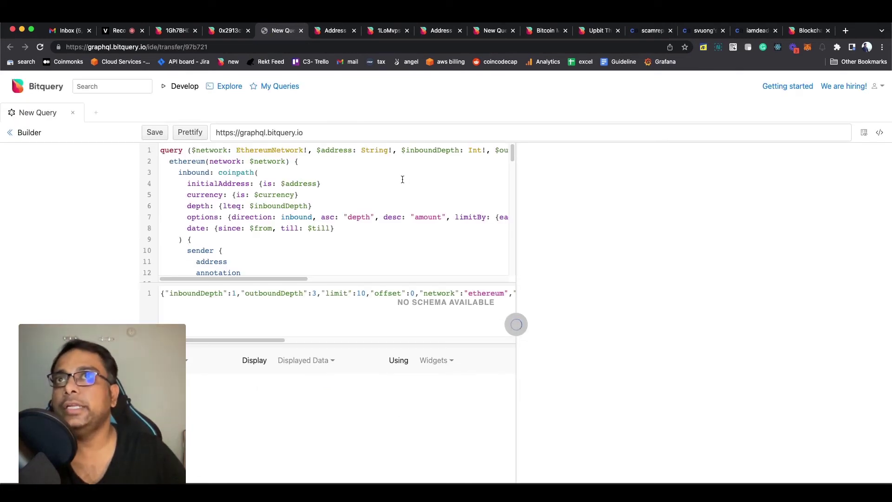
left_click(199, 138)
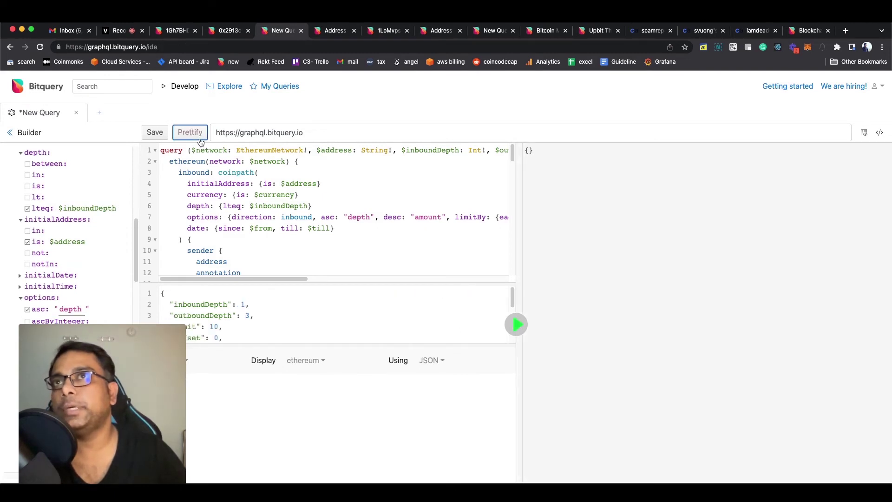
scroll(356, 219, "down", 2)
left_click(516, 325)
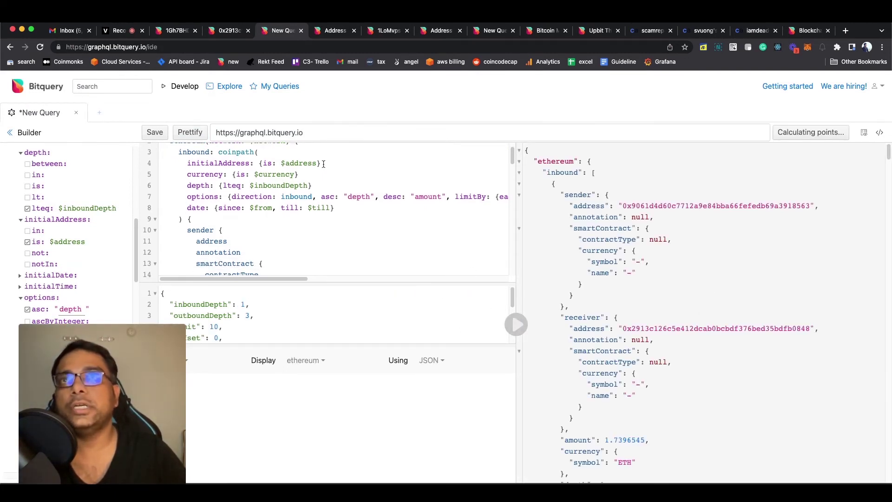
Display the ethereum.outbound results as a Sankey diagram, then switch them to raw JSON data
left_click(307, 361)
left_click(345, 414)
left_click(442, 361)
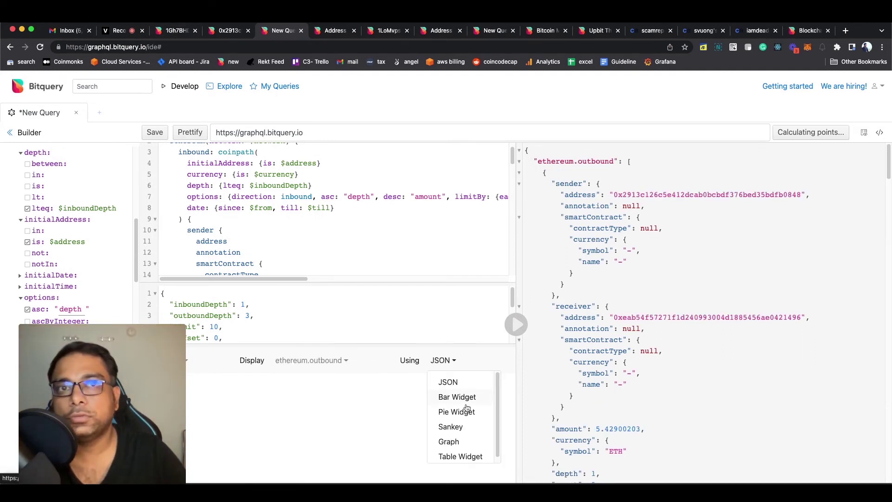
left_click(471, 427)
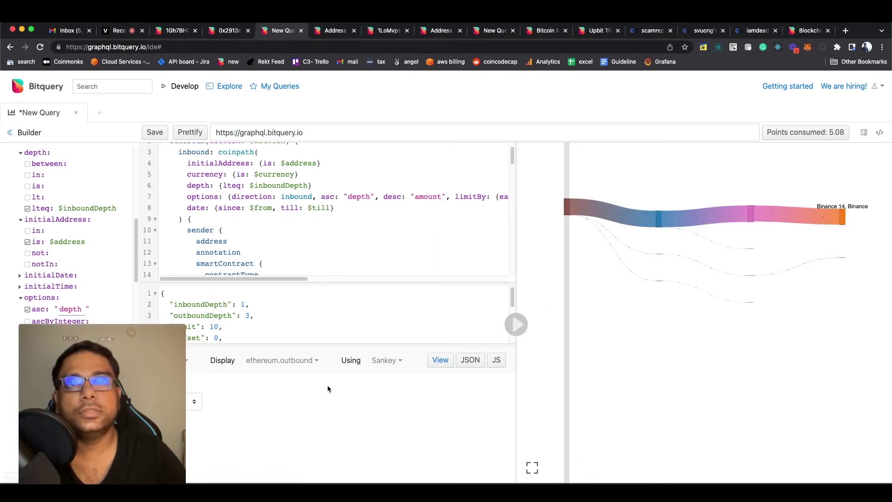
left_click(285, 369)
left_click(280, 379)
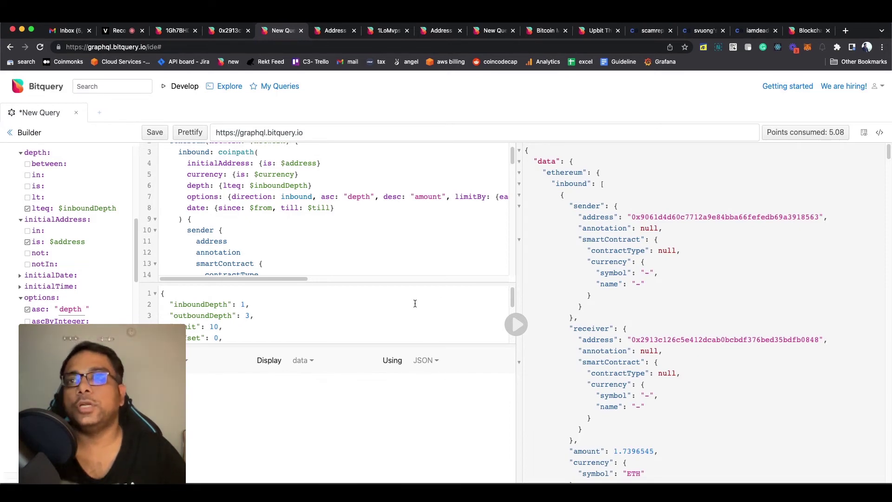
left_click(343, 30)
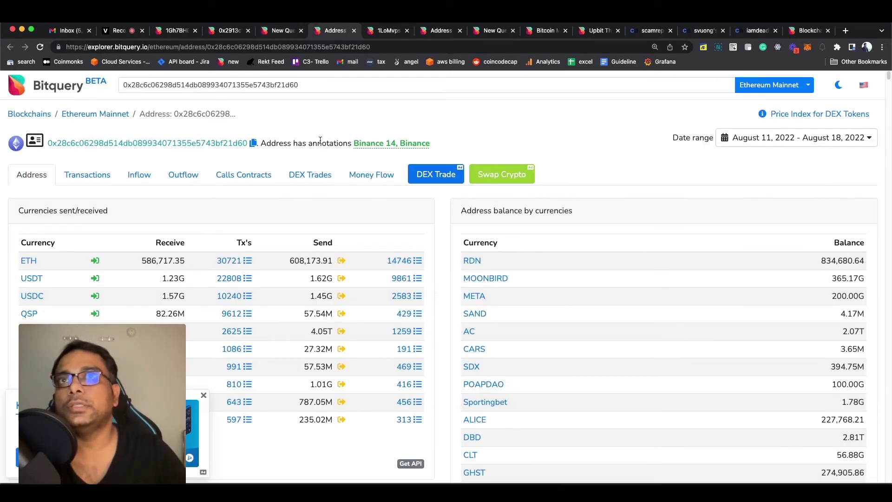
Try searching the JSON results for the address fragment taken from the explorer search box
double_click(266, 80)
key("BackSpace")
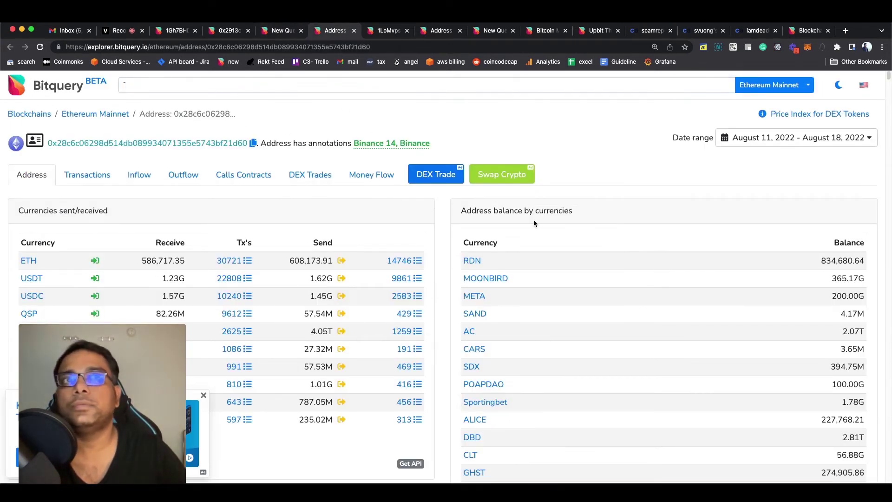
left_click(281, 31)
key("alt+g")
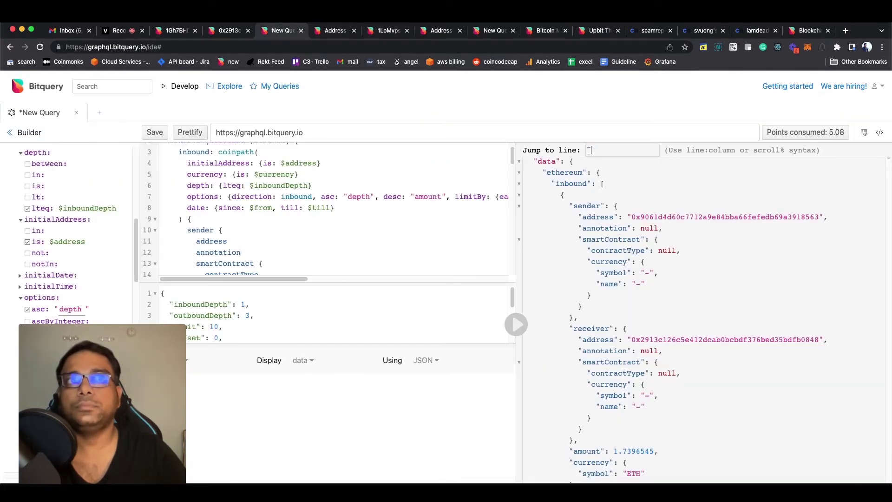
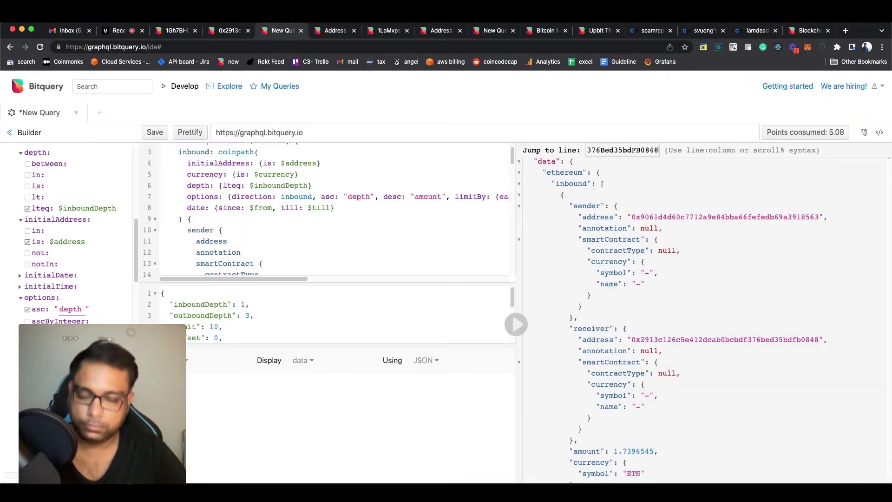
key("Return")
key("super+f")
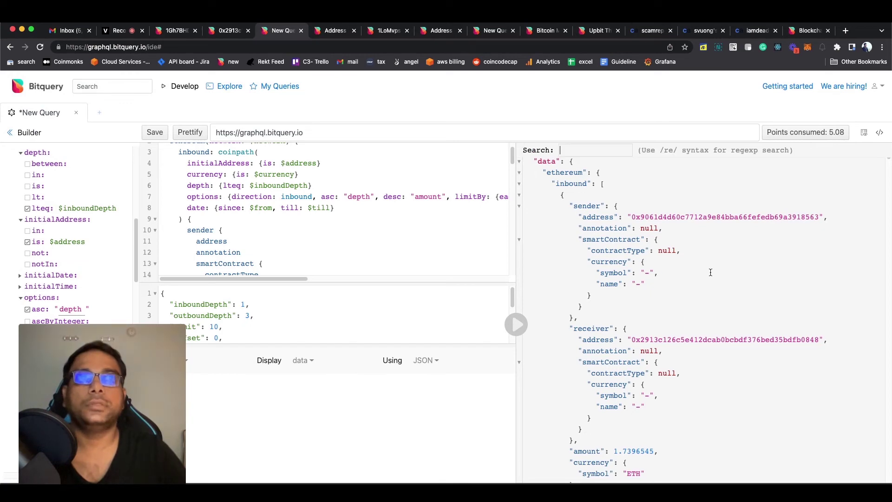
key("Return")
scroll(686, 287, "down", 10)
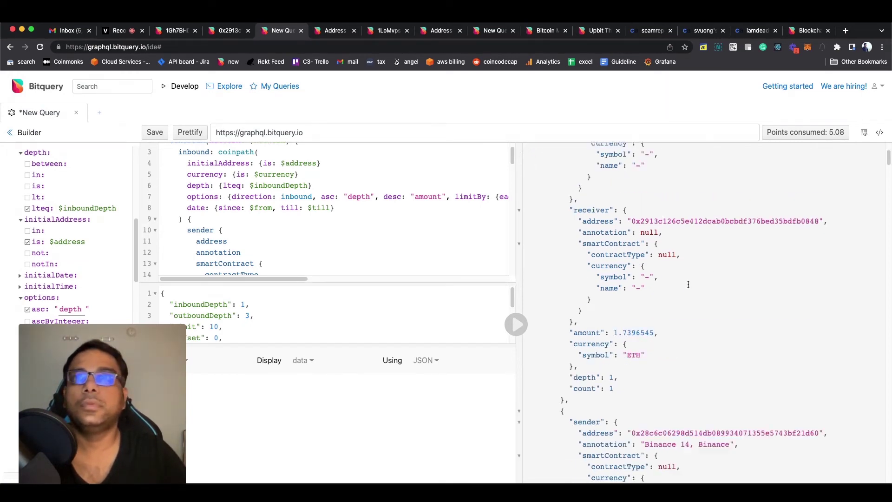
scroll(686, 287, "down", 2)
scroll(205, 206, "up", 2)
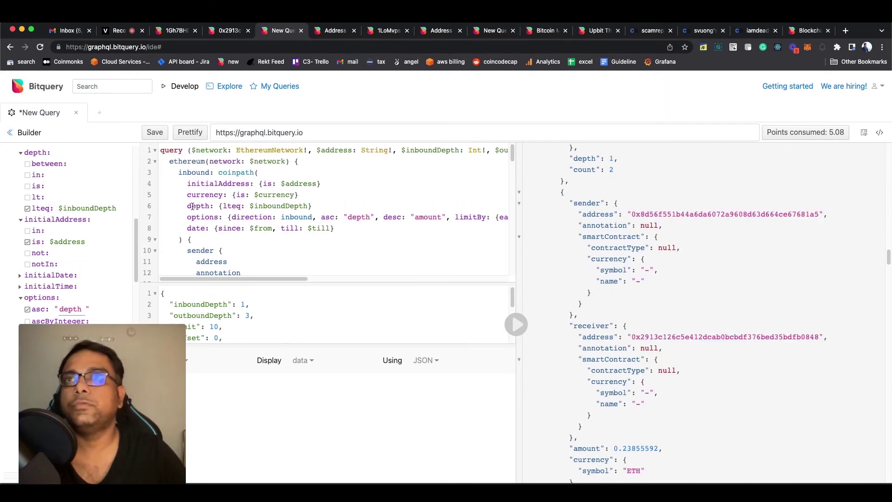
scroll(545, 191, "up", 12)
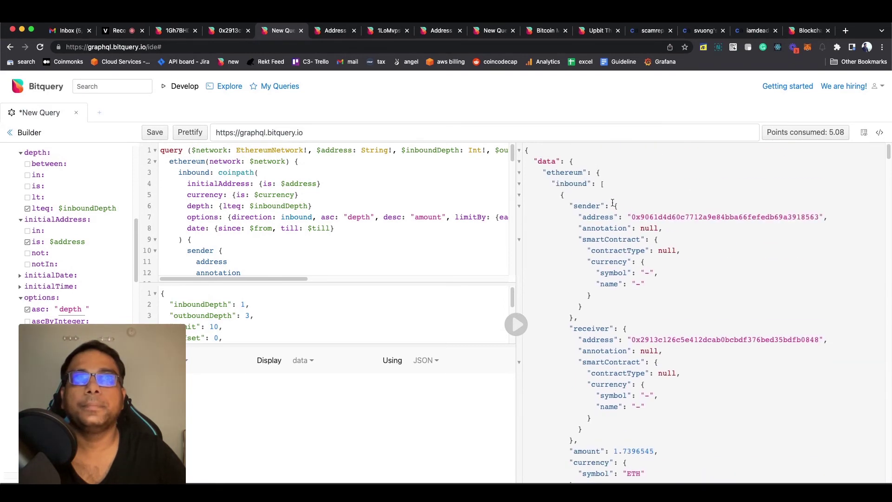
scroll(584, 239, "down", 7)
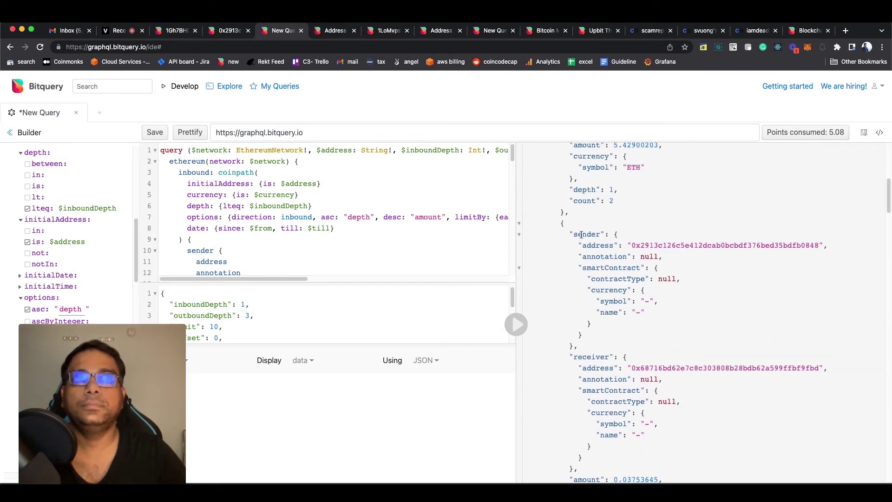
Copy the Binance 14 address and search the JSON results for its receiver record
left_click(329, 31)
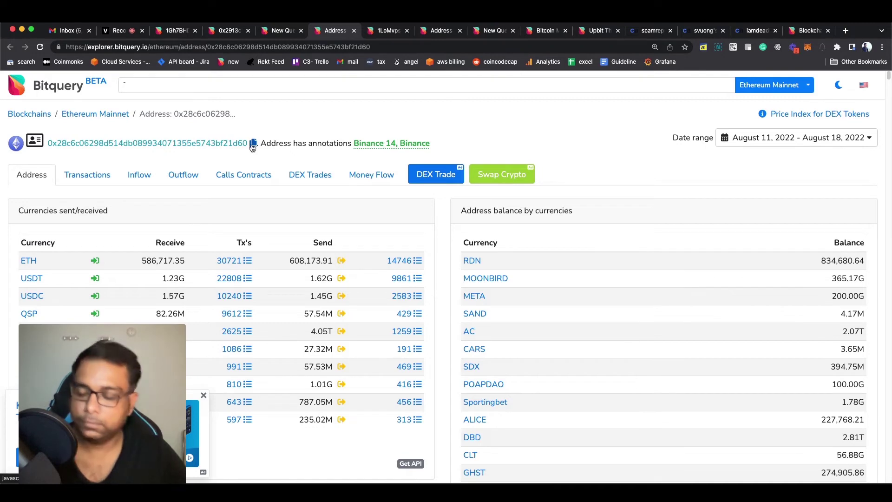
left_click(253, 144)
left_click(288, 31)
left_click(647, 276)
key("ctrl+f")
key("ctrl+v")
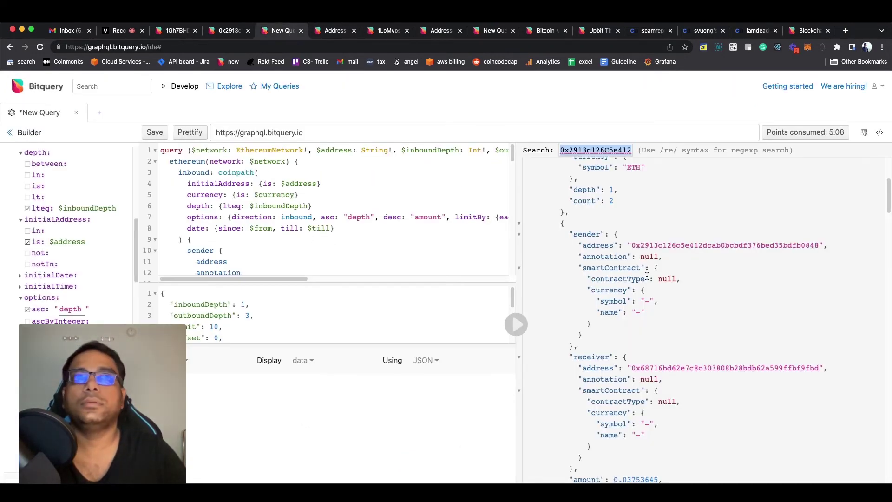
key("Return")
Select the intermediary sender that paid Binance 14 5.2578 ETH and browse the surrounding records
scroll(646, 277, "down", 3)
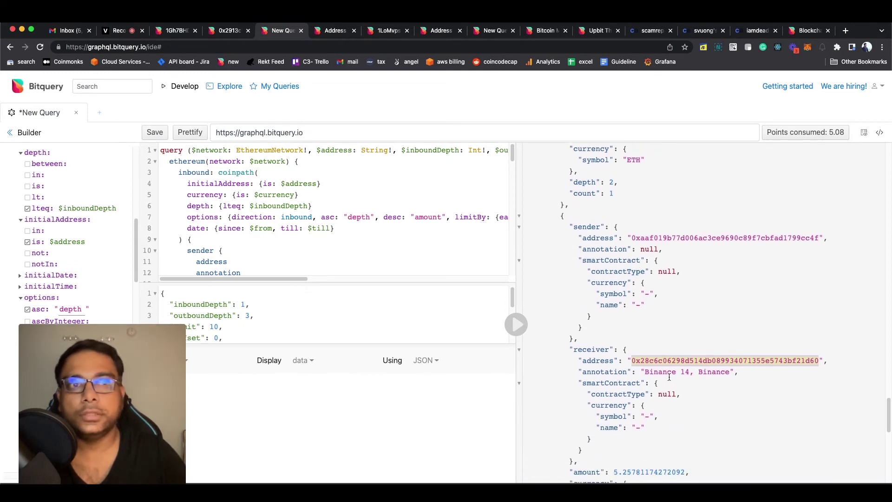
double_click(646, 239)
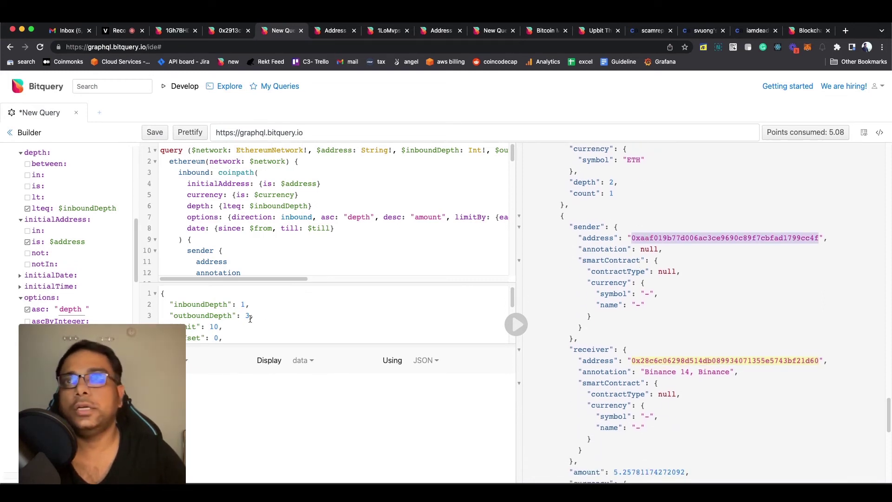
scroll(263, 316, "down", 3)
scroll(294, 229, "down", 5)
scroll(211, 171, "up", 5)
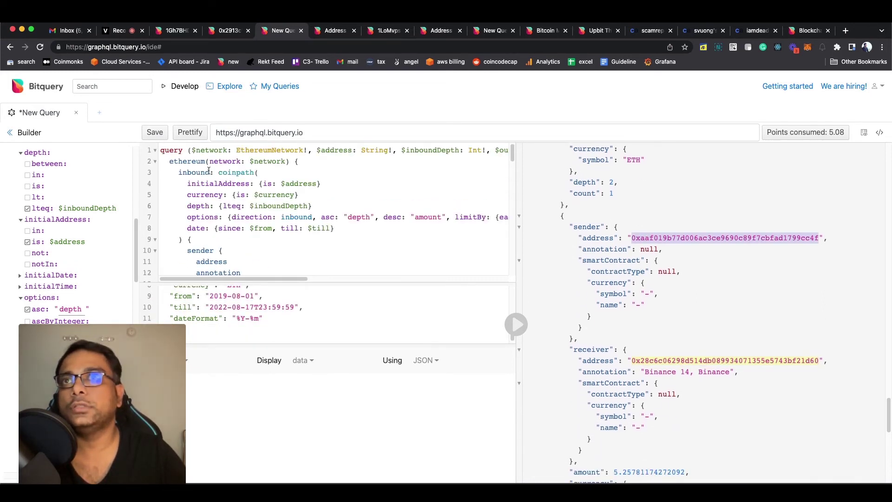
scroll(268, 224, "down", 10)
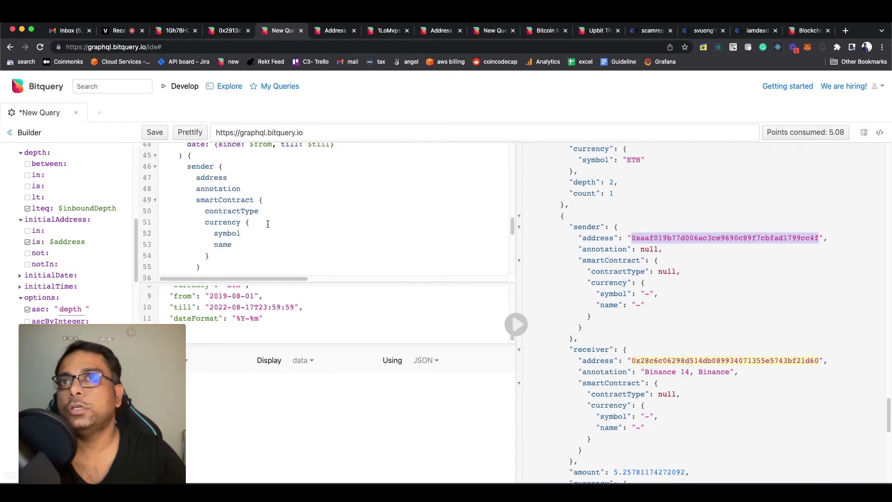
scroll(261, 231, "down", 4)
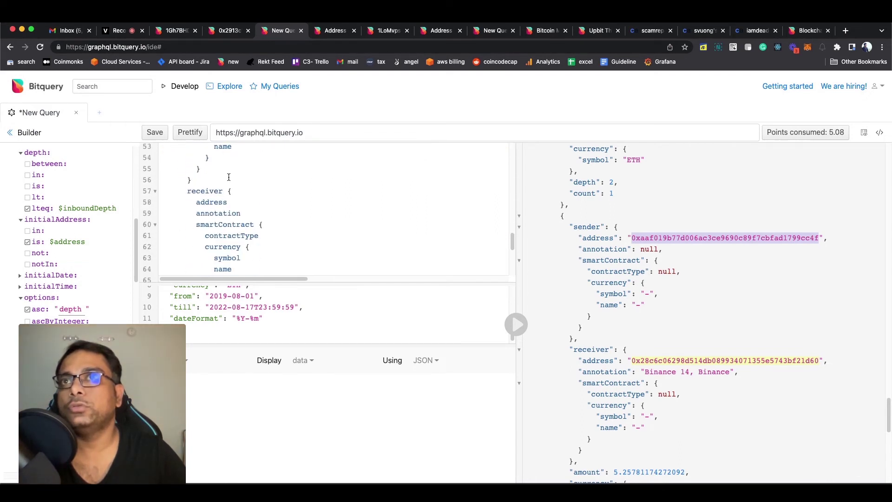
scroll(228, 209, "down", 3)
scroll(222, 249, "down", 4)
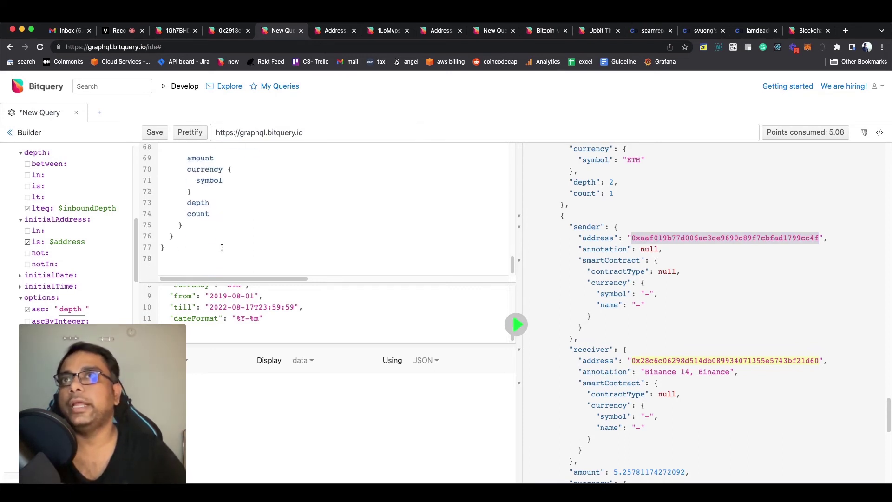
scroll(222, 247, "up", 1)
Add a transaction { hash } field to the coinpath query and rerun it
type("transaction{")
key("Return")
type("sh")
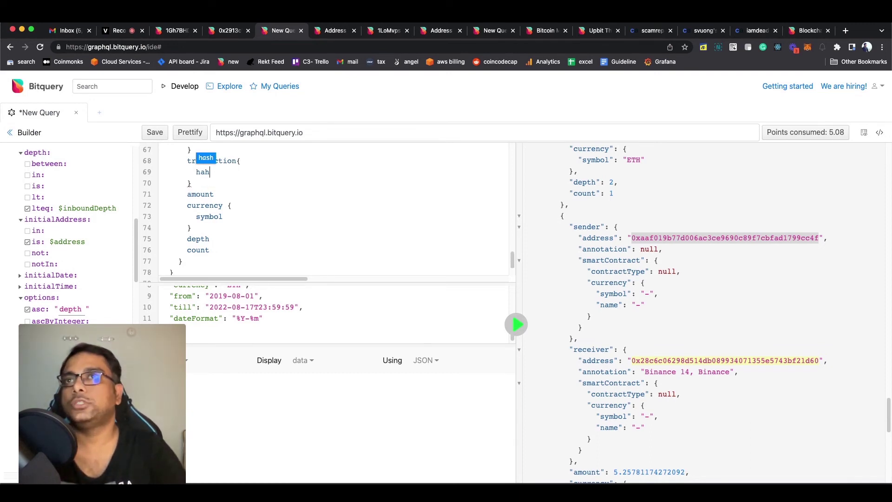
left_click(514, 327)
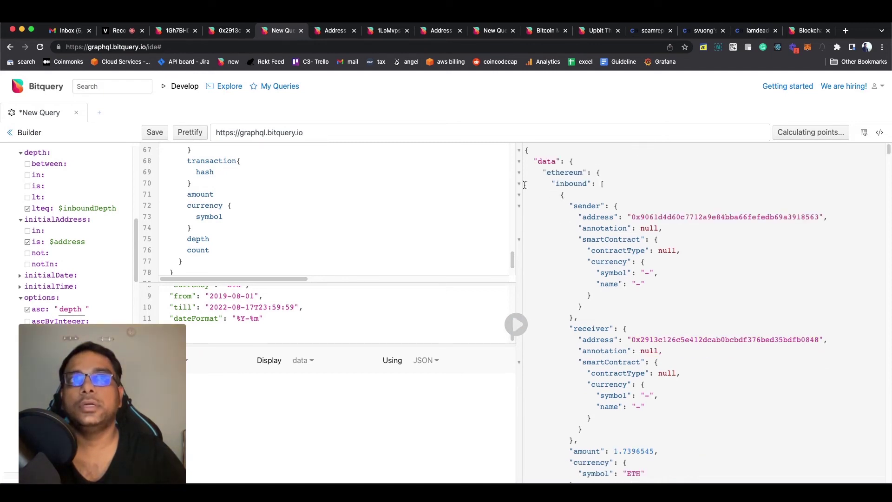
Show the ethereum.outbound results, find the Binance 14 record, and select its deposit transaction hash
left_click(308, 361)
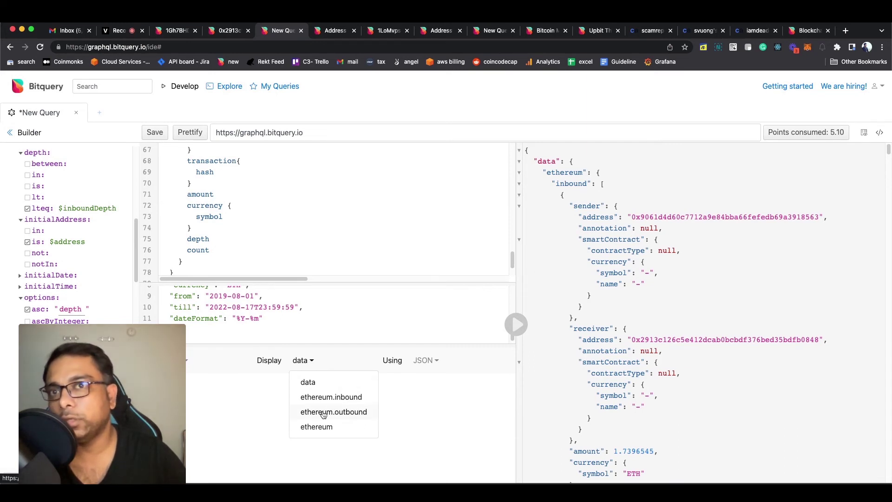
left_click(323, 412)
key("ctrl+f")
key("ctrl+v")
key("Return")
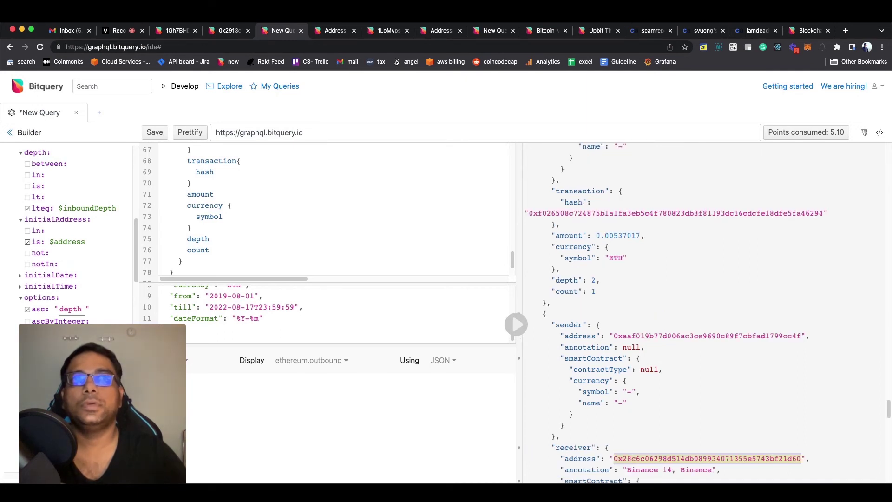
scroll(693, 399, "down", 5)
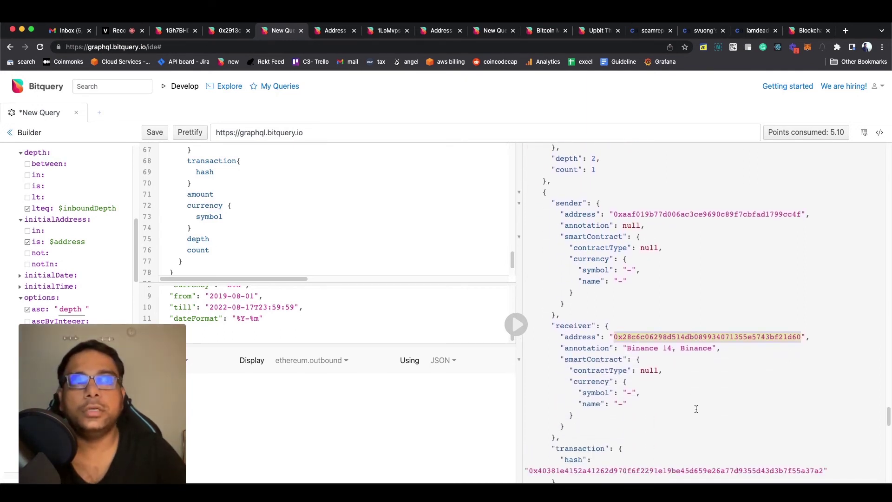
scroll(693, 399, "down", 3)
double_click(695, 392)
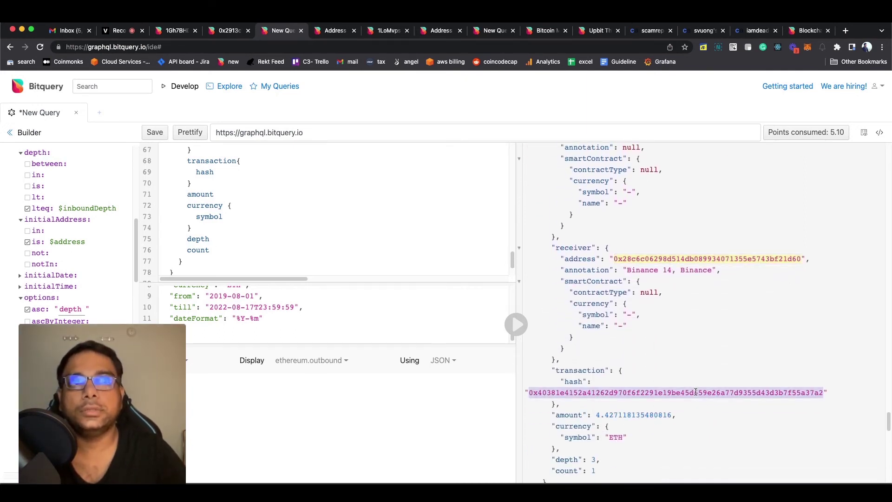
Select the sender address of that deposit and attempt to search the results for it
scroll(695, 393, "up", 3)
double_click(683, 227)
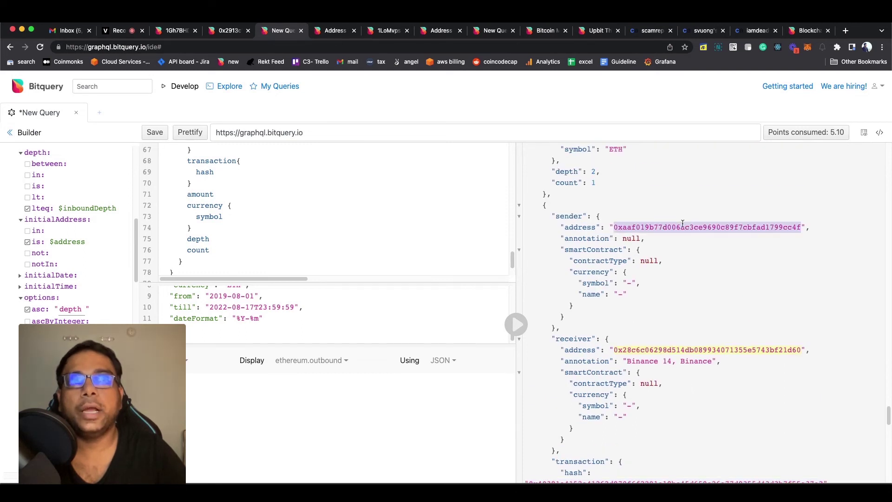
key("super+f")
key("super+d")
key("Escape")
key("Escape")
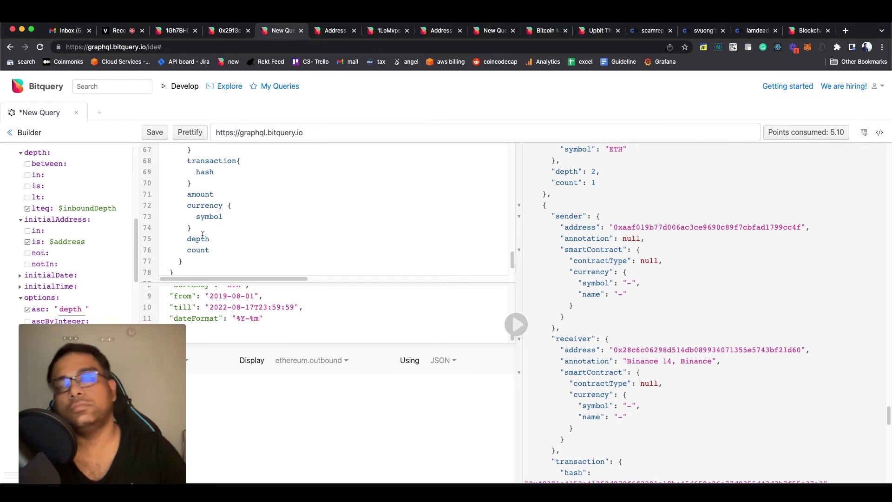
Enlarge the query editor and scroll up to the outbound coinpath's arguments
scroll(222, 232, "up", 5)
scroll(222, 232, "down", 5)
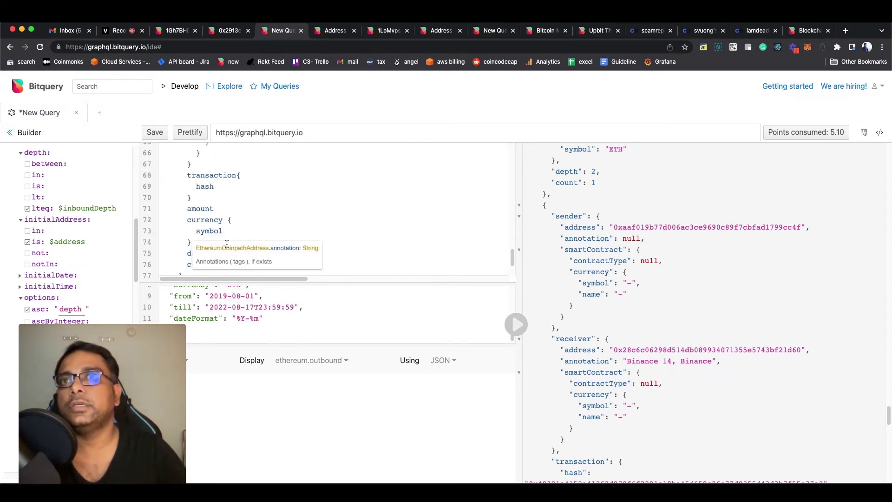
left_click_drag(302, 283, 303, 308)
scroll(274, 237, "up", 8)
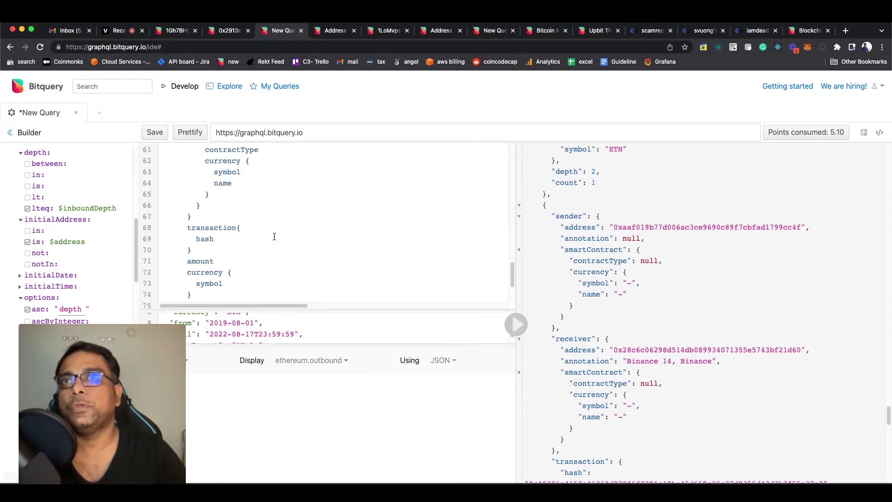
scroll(274, 237, "up", 3)
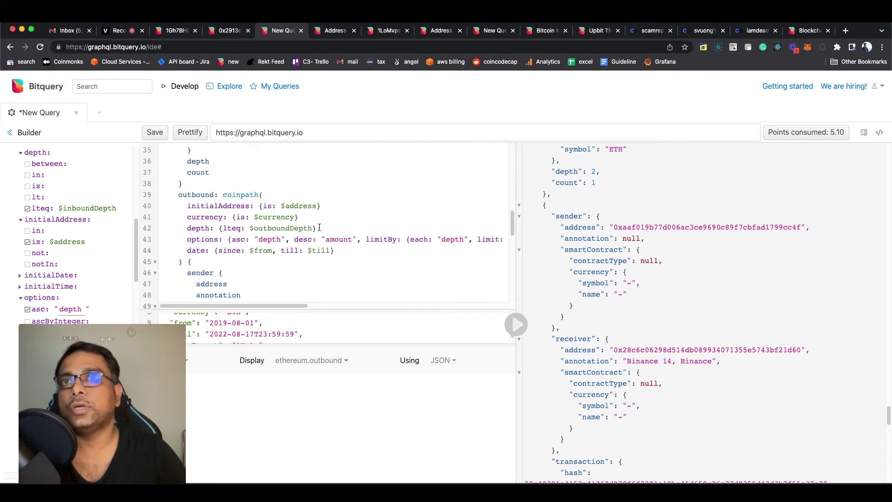
Begin a receiver: {is: "…"} filter on a new line below the currency argument
double_click(290, 205)
left_click(318, 215)
key("Return")
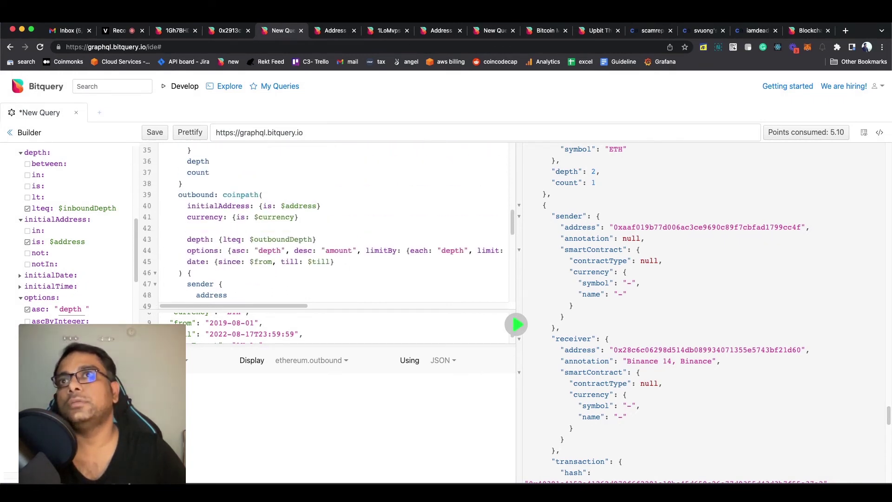
type("d")
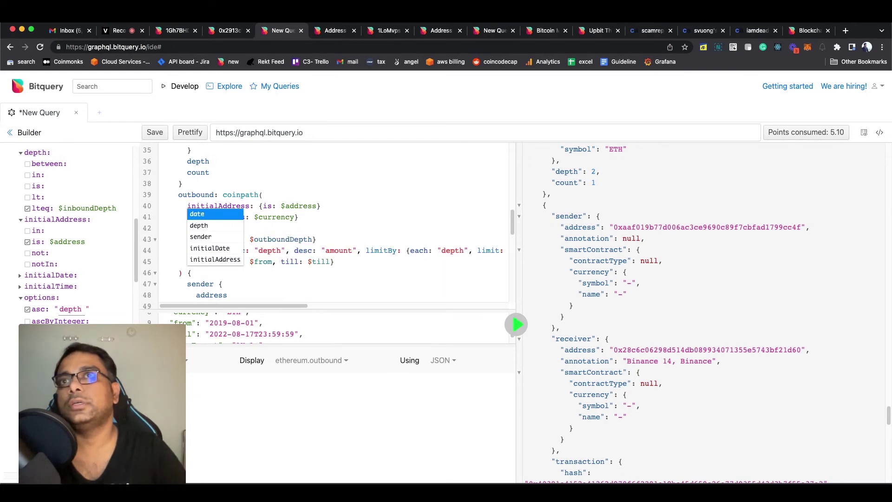
key("BackSpace")
type("receiver: {")
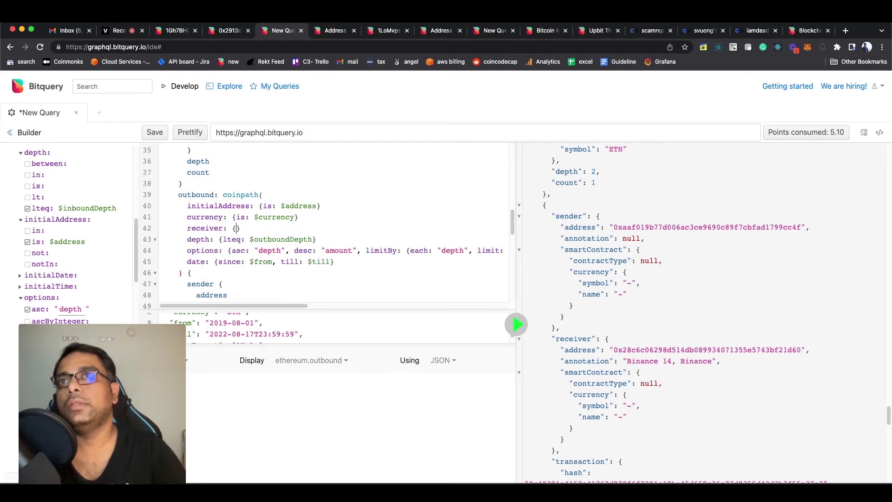
key("Return")
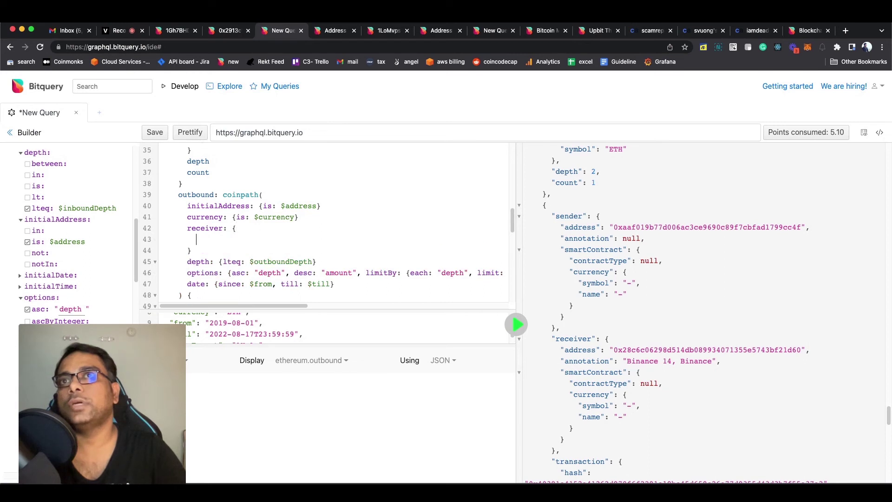
key("super+z")
type(":")
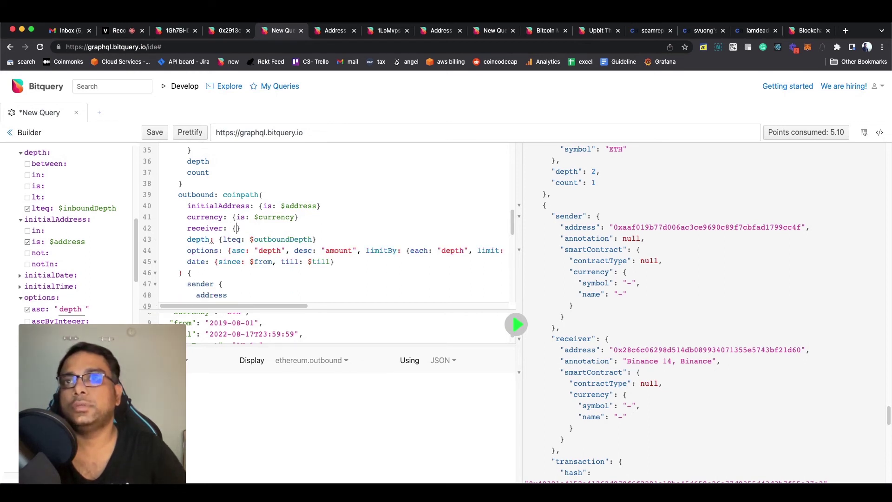
key("BackSpace")
type("is: \"")
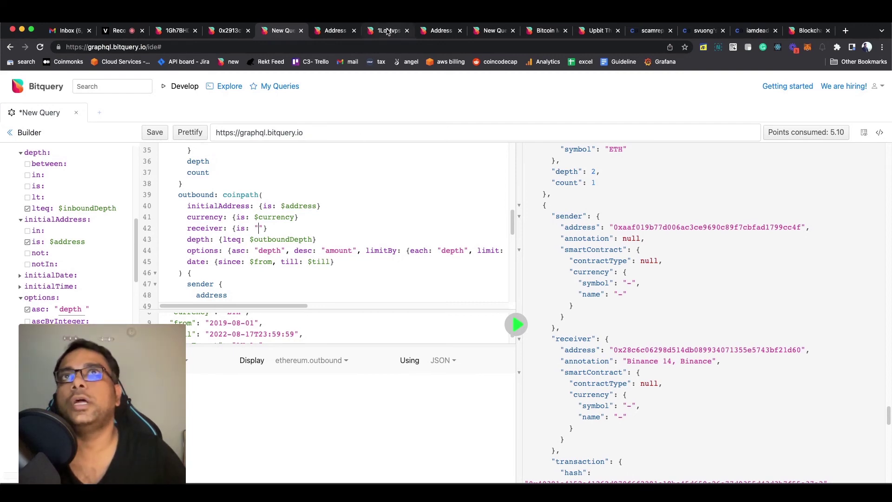
Paste the Binance 14 address as the receiver value and run the filtered query
left_click(331, 31)
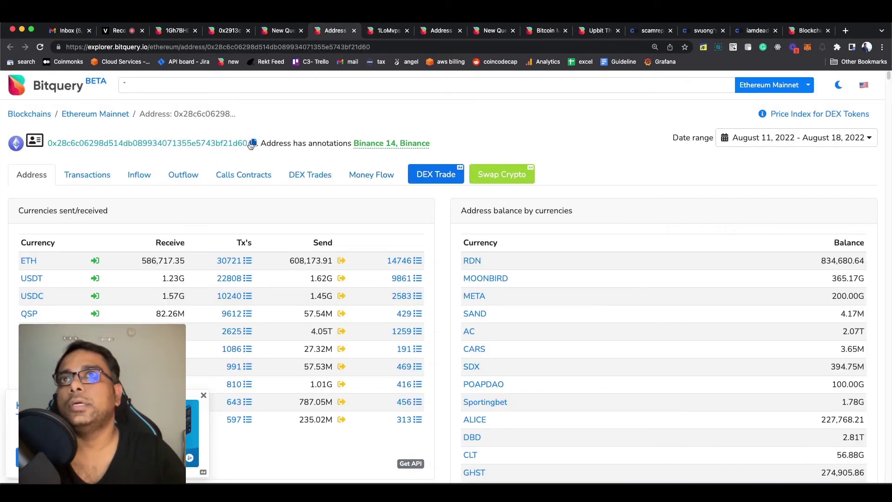
left_click(277, 31)
key("super+v")
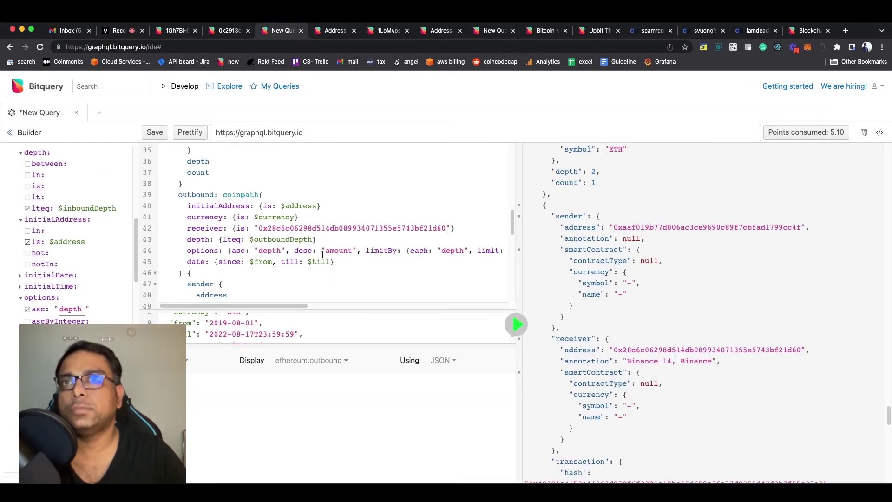
left_click(514, 327)
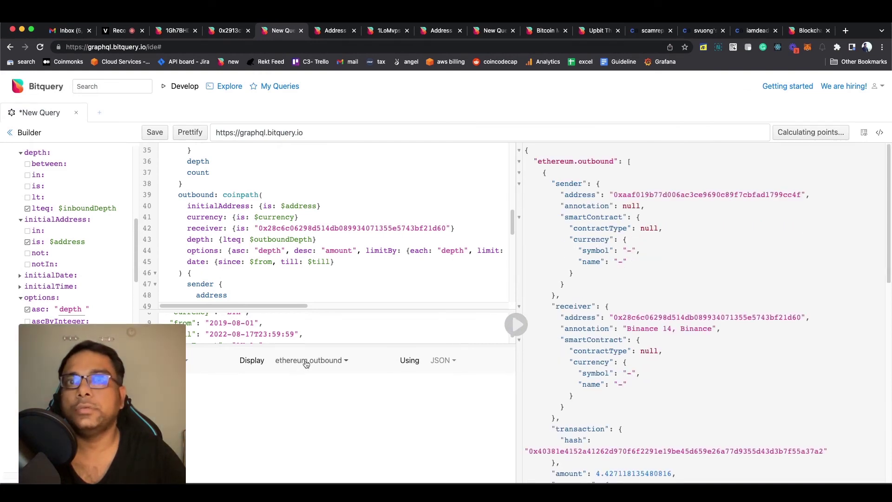
Rerun the receiver-filtered query, review its Binance 14 deposits, and return to the Sankey graph tab
scroll(639, 304, "down", 10)
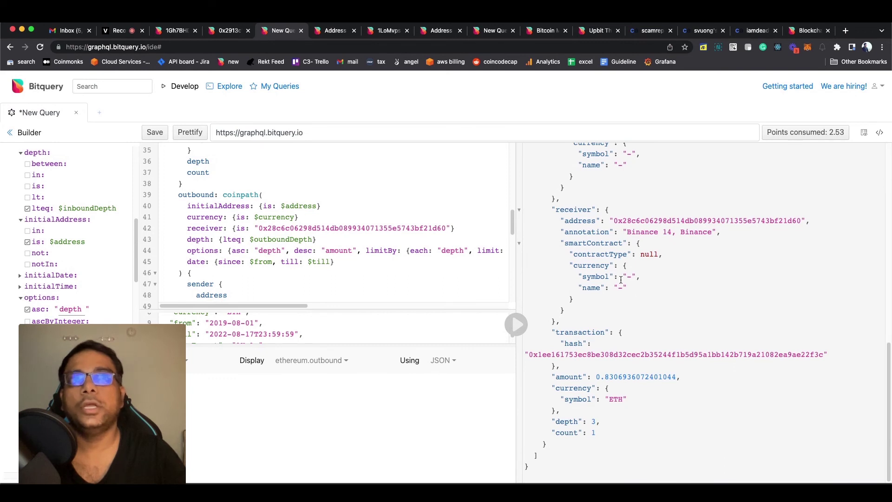
key("ctrl+Return")
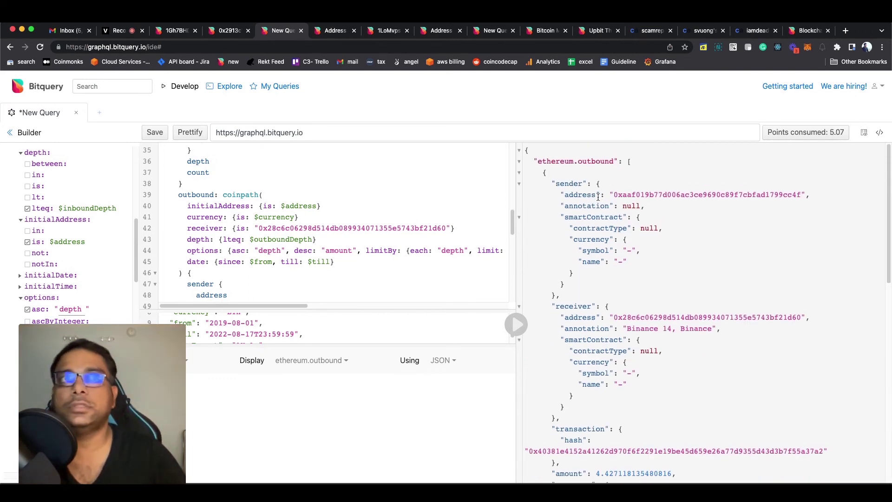
scroll(658, 239, "down", 10)
scroll(658, 239, "up", 10)
scroll(648, 258, "down", 10)
scroll(652, 271, "down", 1)
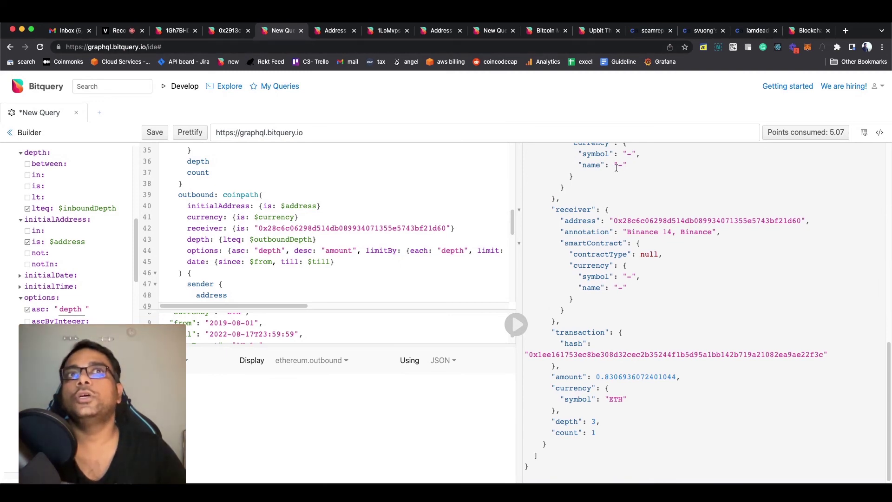
left_click(218, 30)
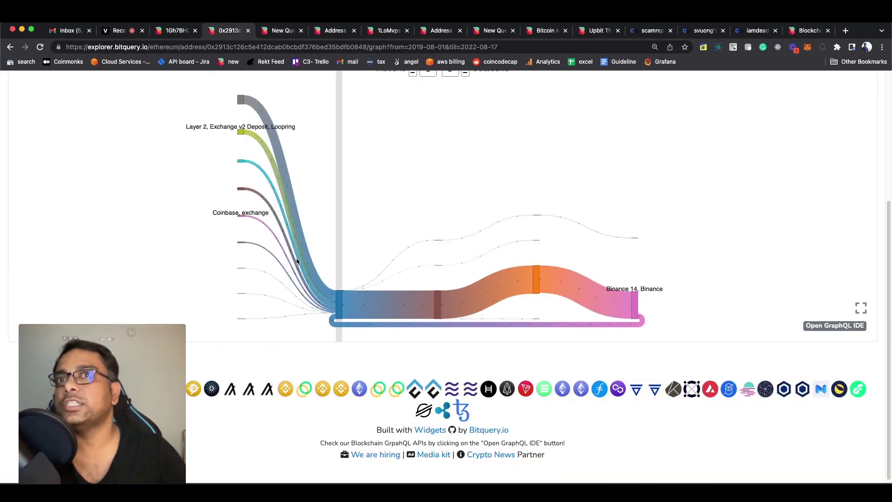
mouse_move(436, 307)
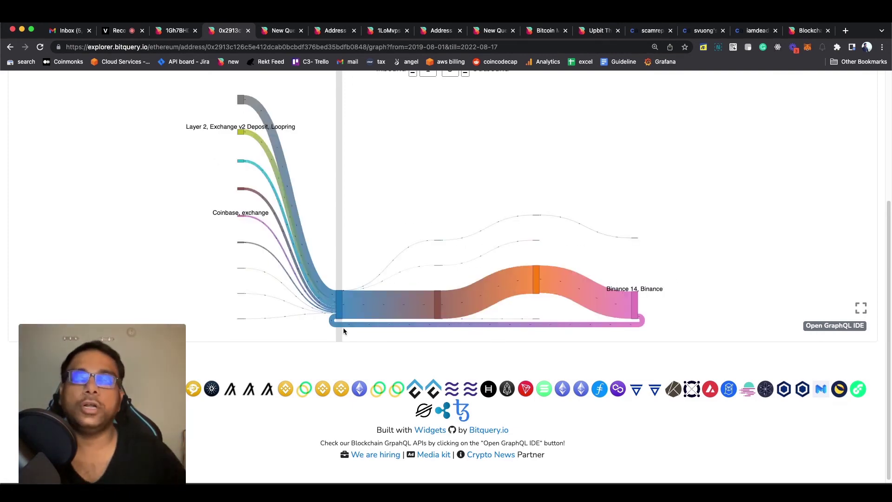
left_click(279, 30)
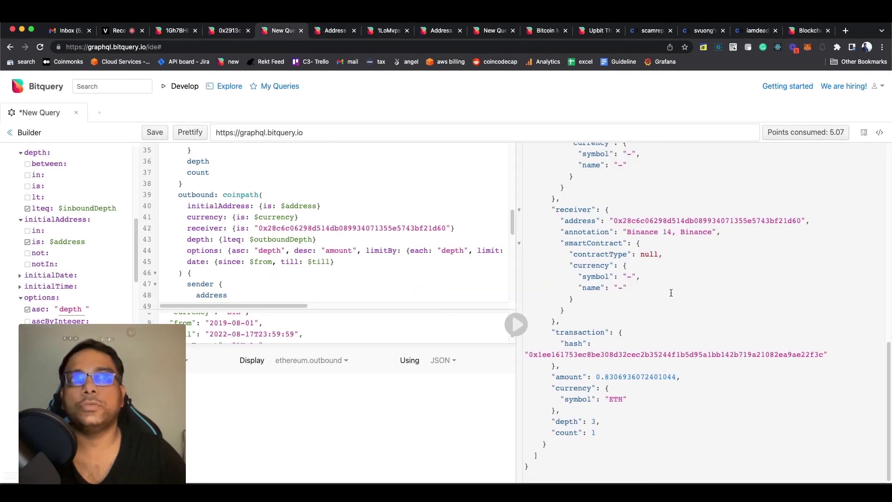
left_click(215, 32)
mouse_move(307, 262)
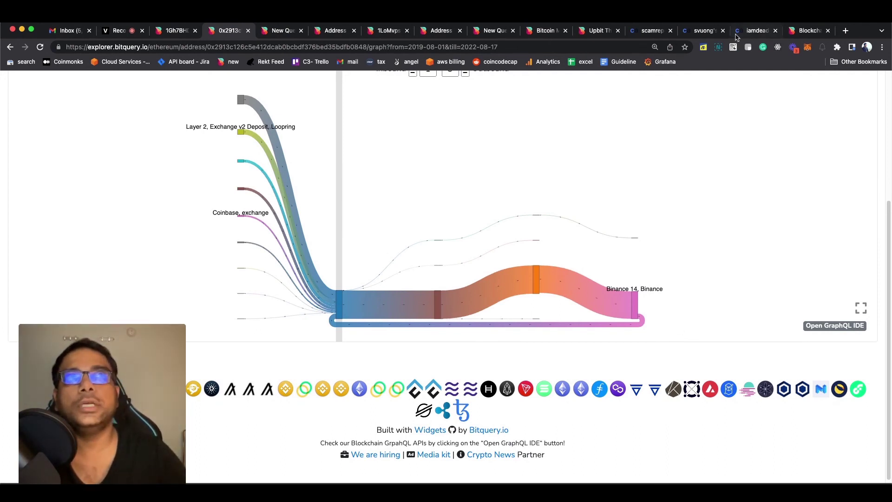
left_click(644, 31)
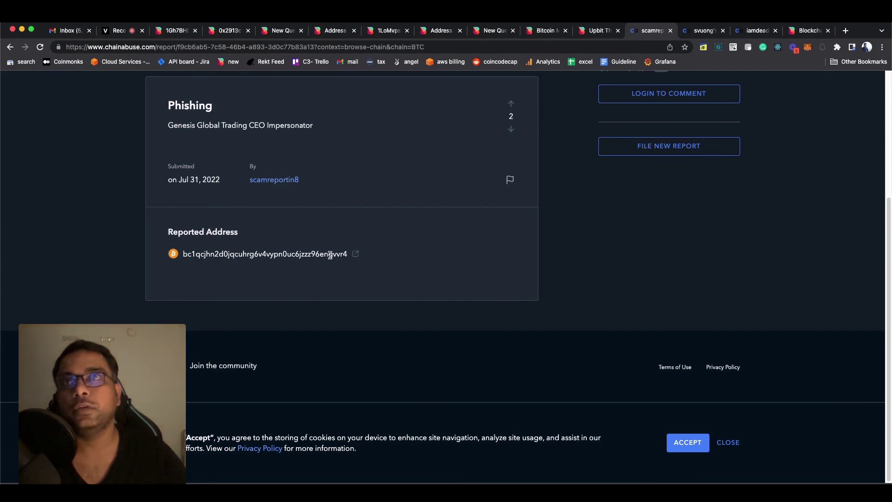
scroll(330, 253, "up", 4)
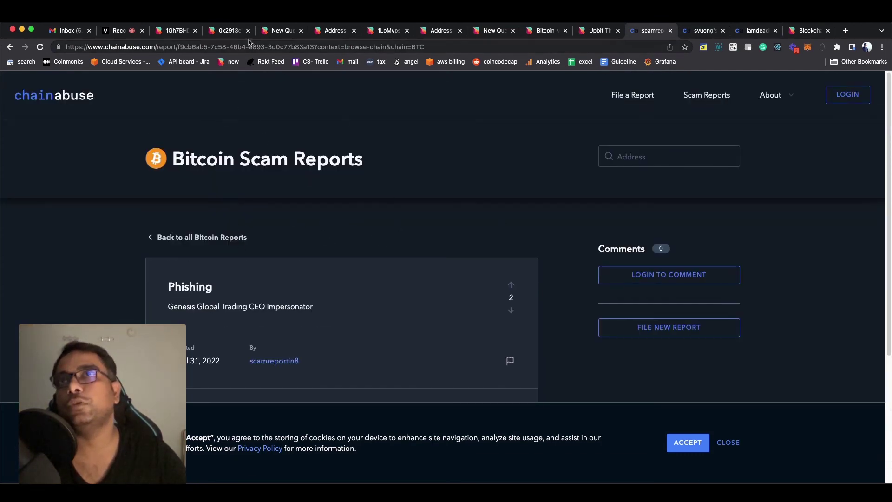
left_click(230, 31)
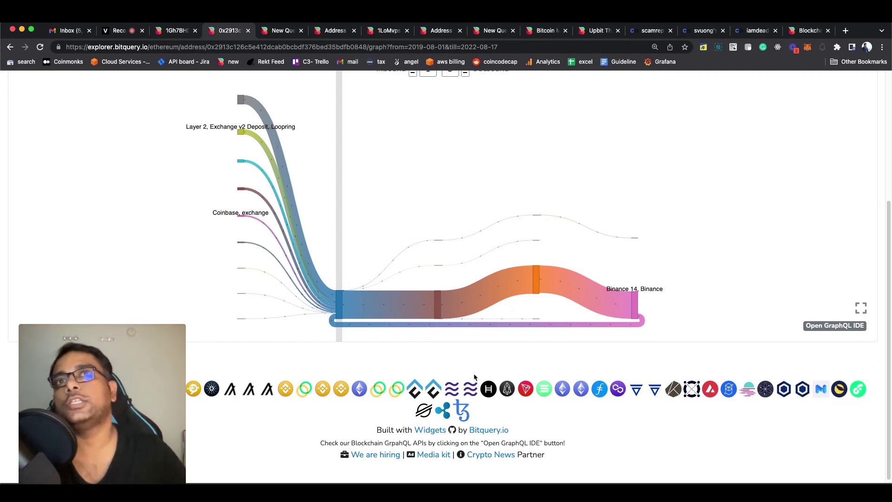
scroll(474, 373, "up", 4)
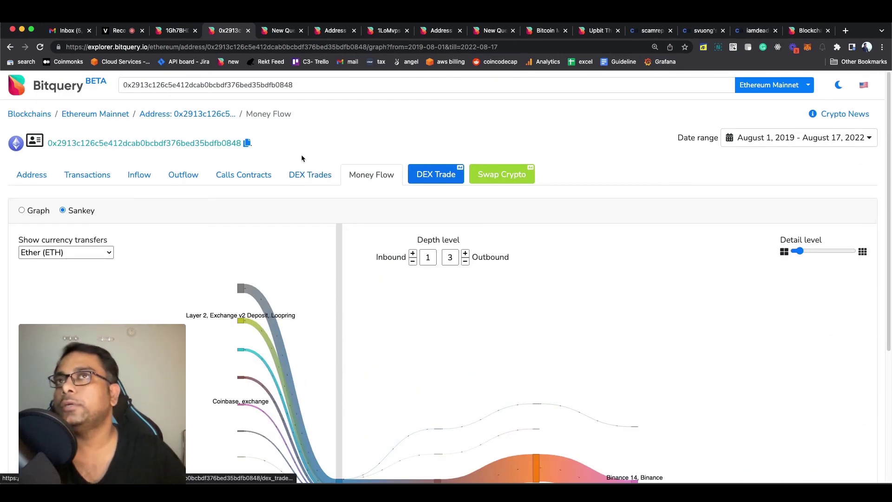